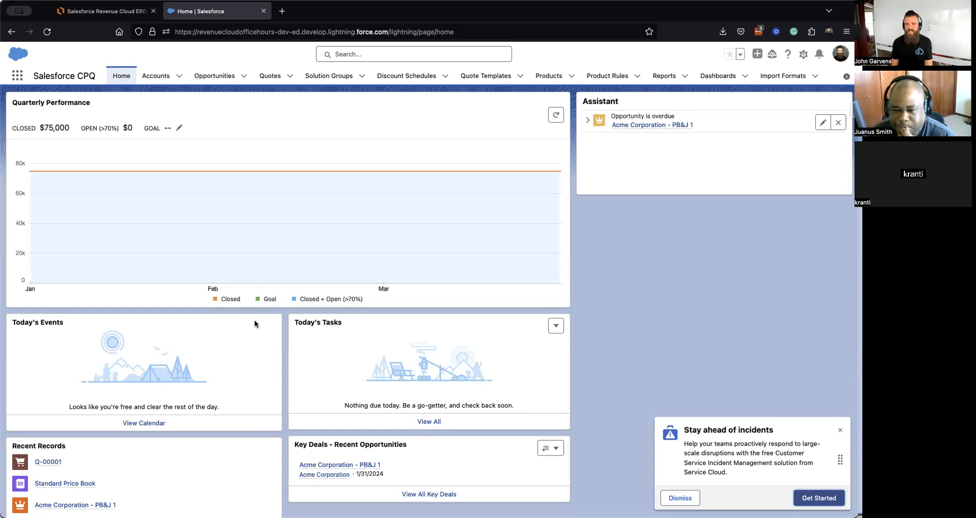
- Dismiss the incident management notice and open the list of all products for review
{"action": "left_click", "coordinate": [840, 430]}
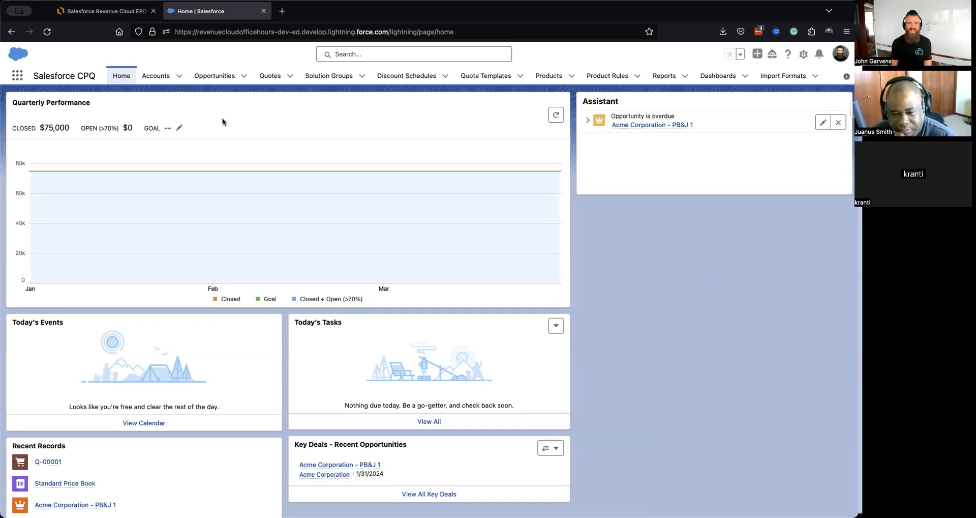
{"action": "left_click", "coordinate": [542, 76]}
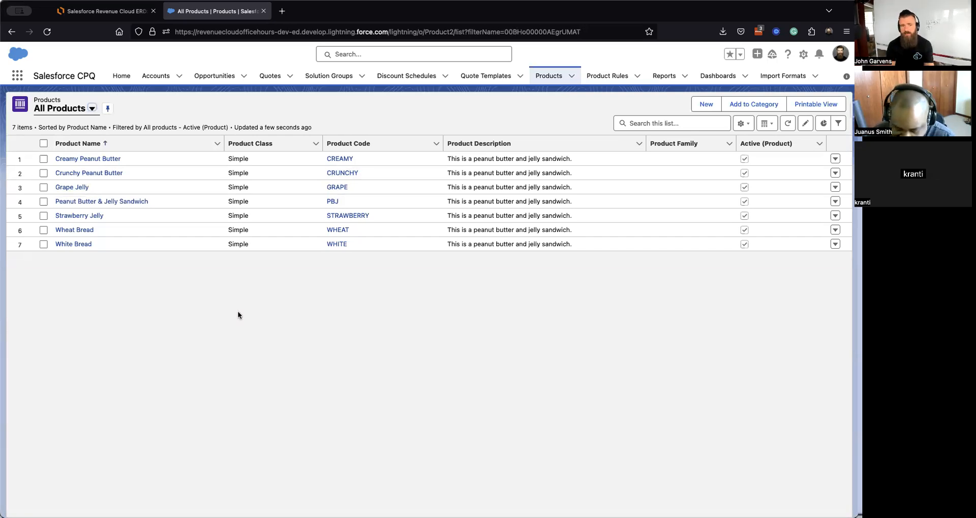
- Open the draft quote from the recently viewed quotes and start editing its lines
{"action": "left_click", "coordinate": [266, 75]}
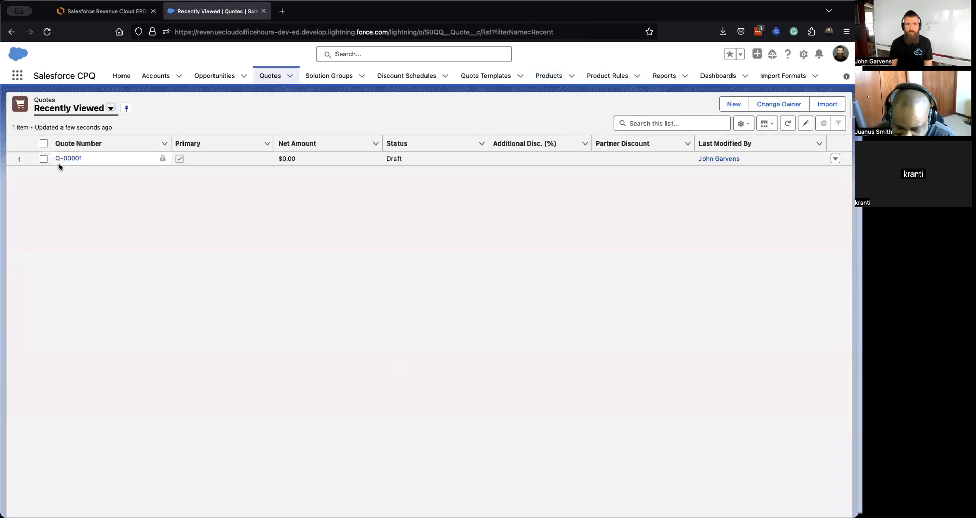
{"action": "left_click", "coordinate": [65, 157]}
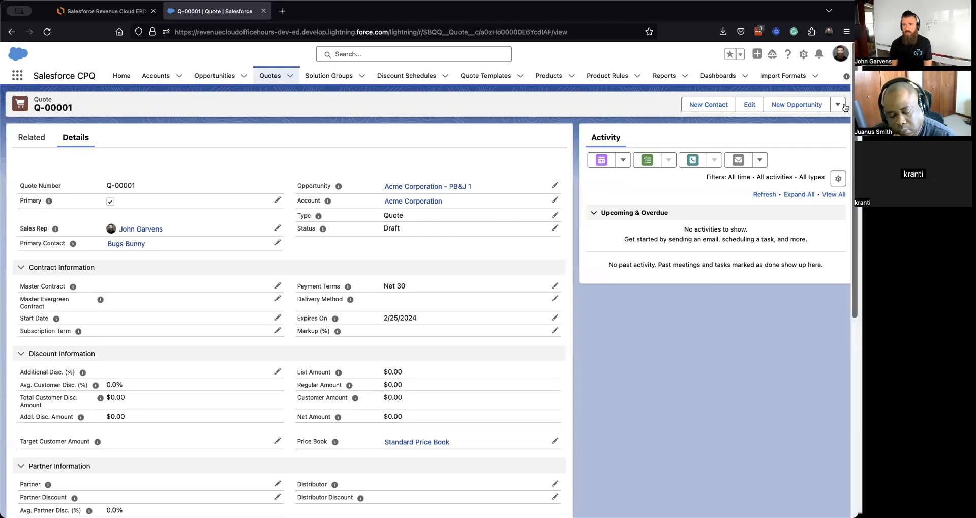
{"action": "left_click", "coordinate": [837, 107]}
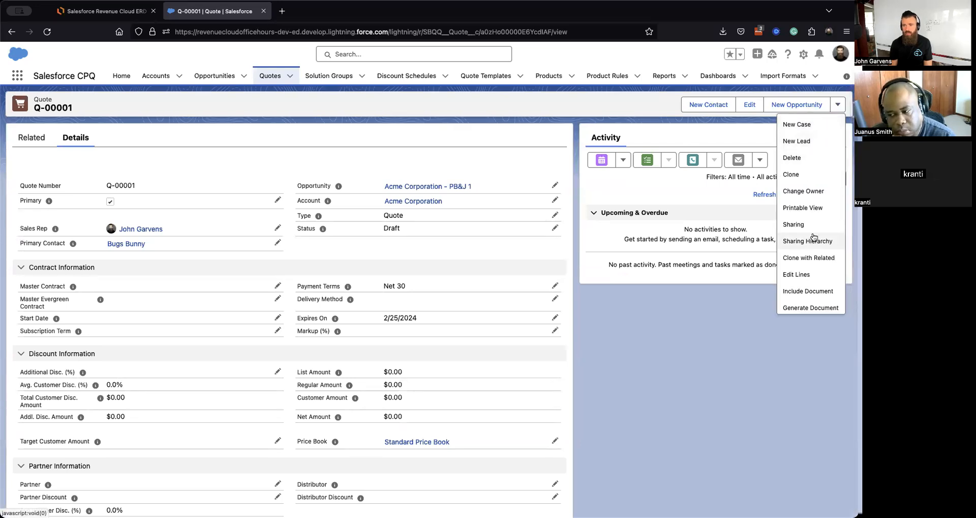
{"action": "left_click", "coordinate": [802, 275]}
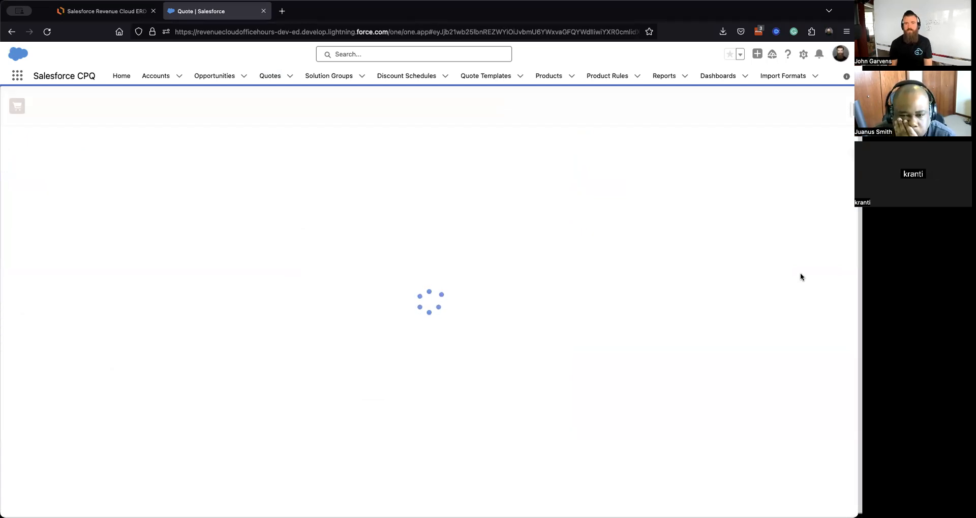
- Add all the available products to the quote as lines
{"action": "left_click", "coordinate": [568, 104]}
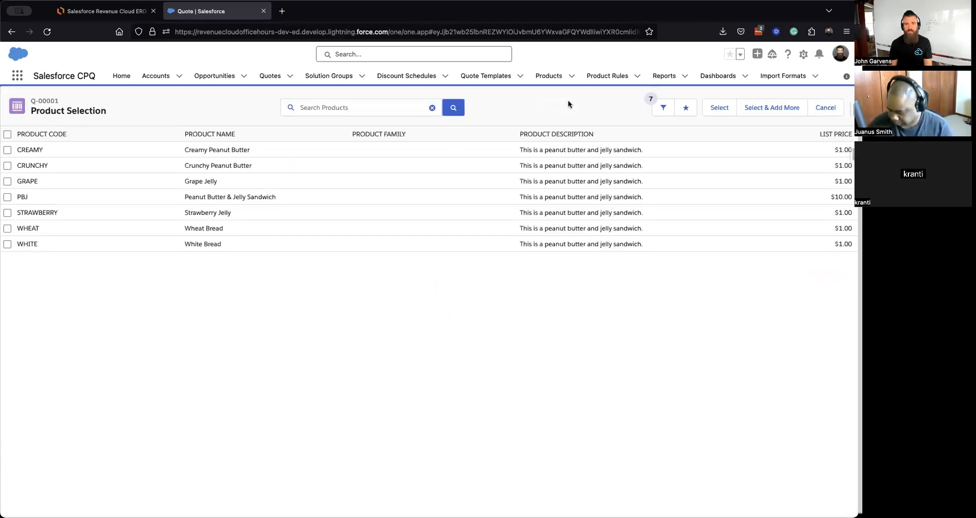
{"action": "left_click", "coordinate": [7, 135]}
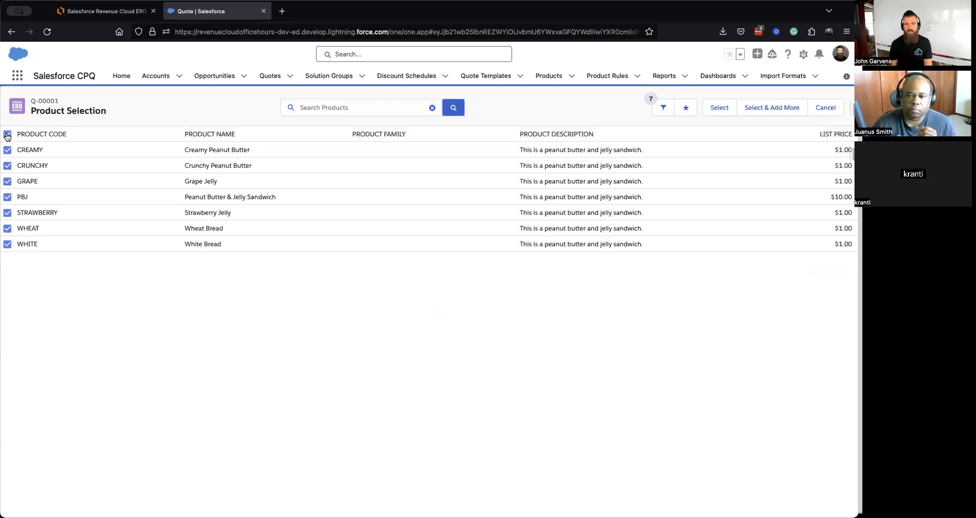
{"action": "left_click", "coordinate": [717, 110]}
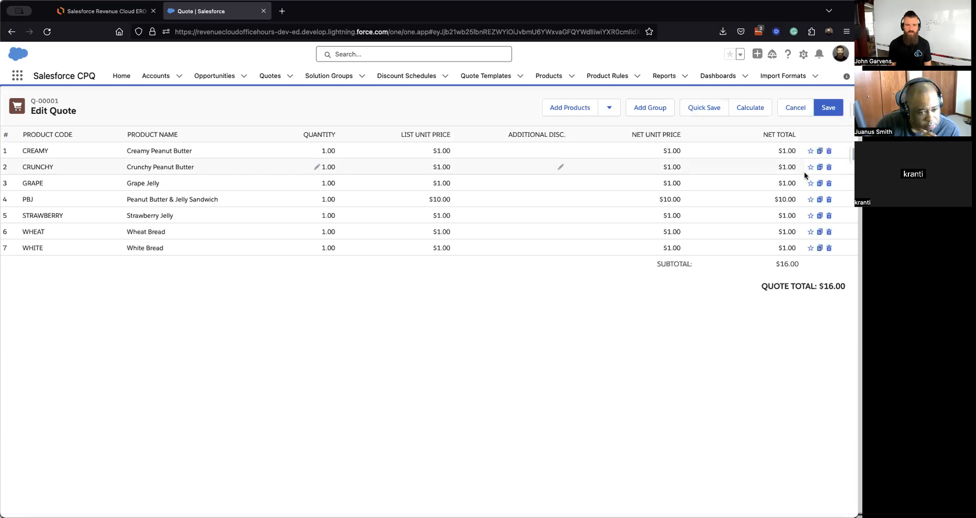
- Delete the Crunchy Peanut Butter, Grape Jelly and White Bread lines from the quote
{"action": "left_click", "coordinate": [830, 169]}
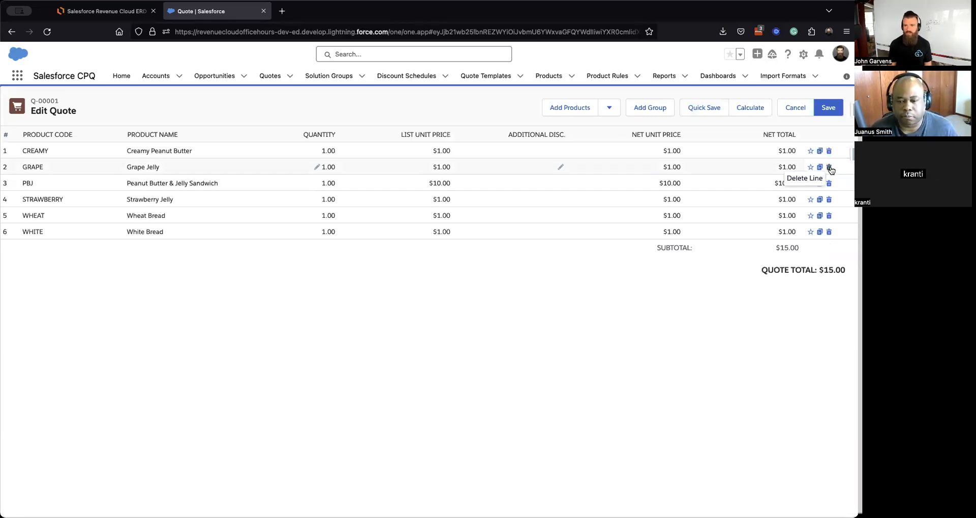
{"action": "left_click", "coordinate": [830, 169]}
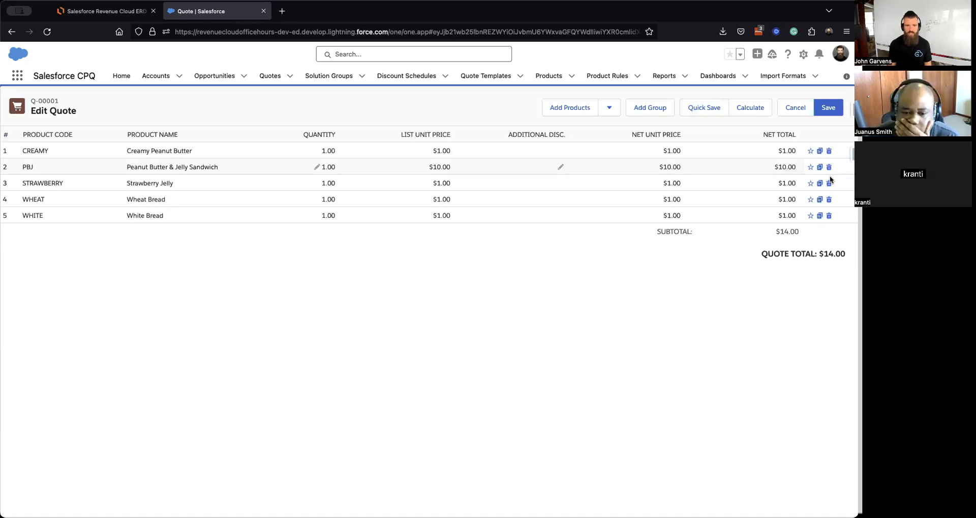
{"action": "left_click", "coordinate": [829, 217]}
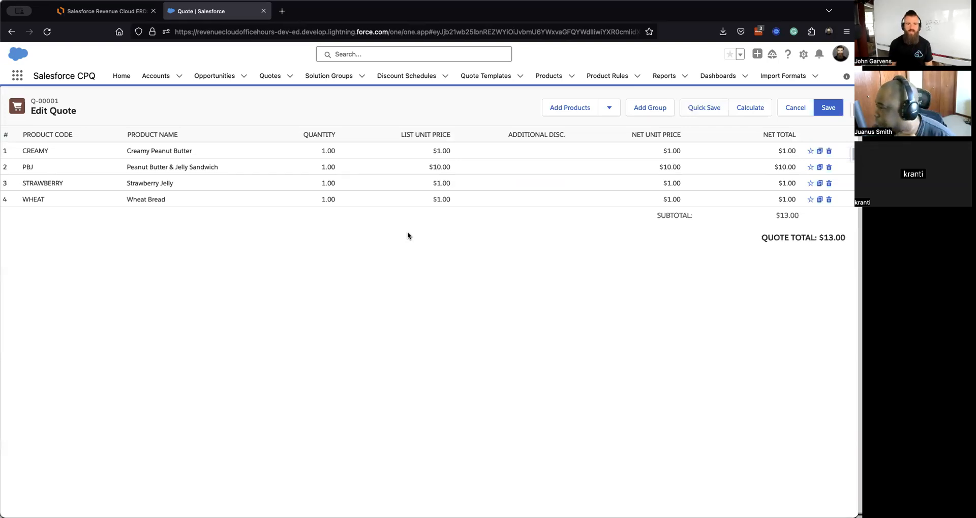
- Set the quantity of the Wheat Bread line to 2
{"action": "left_click", "coordinate": [328, 199]}
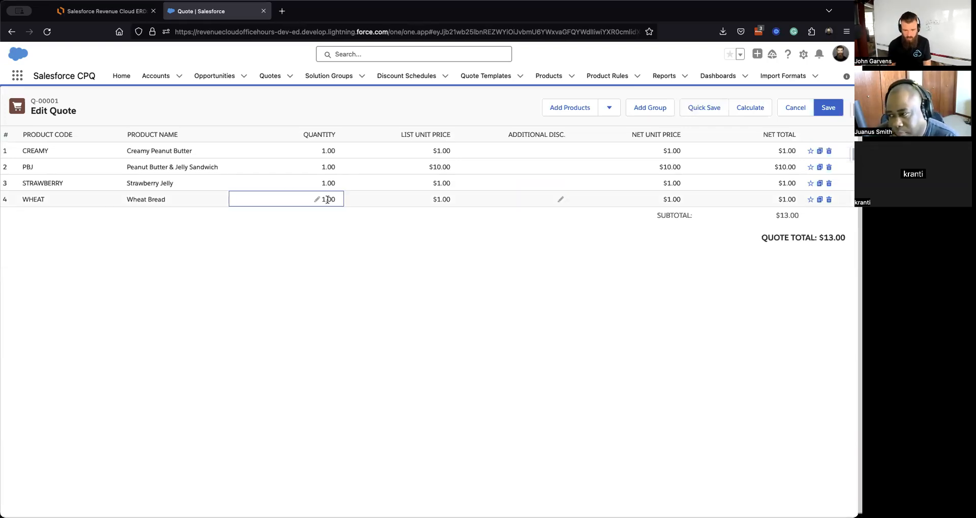
{"action": "type", "text": "2"}
{"action": "left_click", "coordinate": [343, 277]}
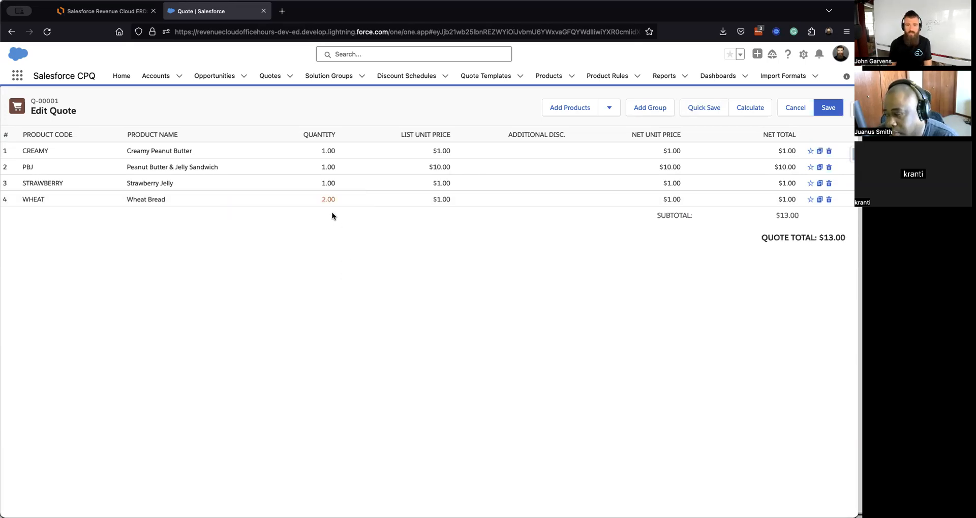
- Set the Peanut Butter & Jelly Sandwich quantity to 3 and the Wheat Bread quantity to 6
{"action": "left_click", "coordinate": [323, 165]}
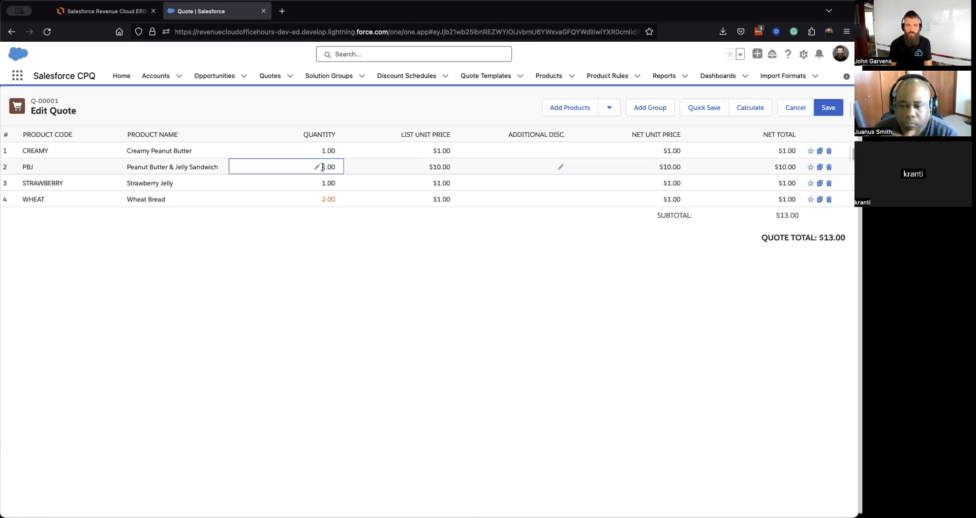
{"action": "type", "text": "3"}
{"action": "left_click", "coordinate": [355, 268]}
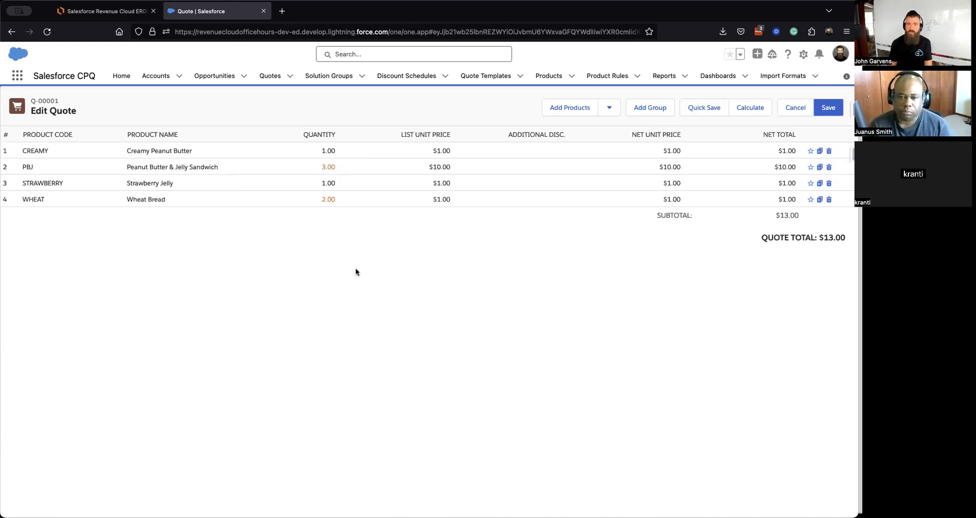
{"action": "left_click", "coordinate": [328, 199]}
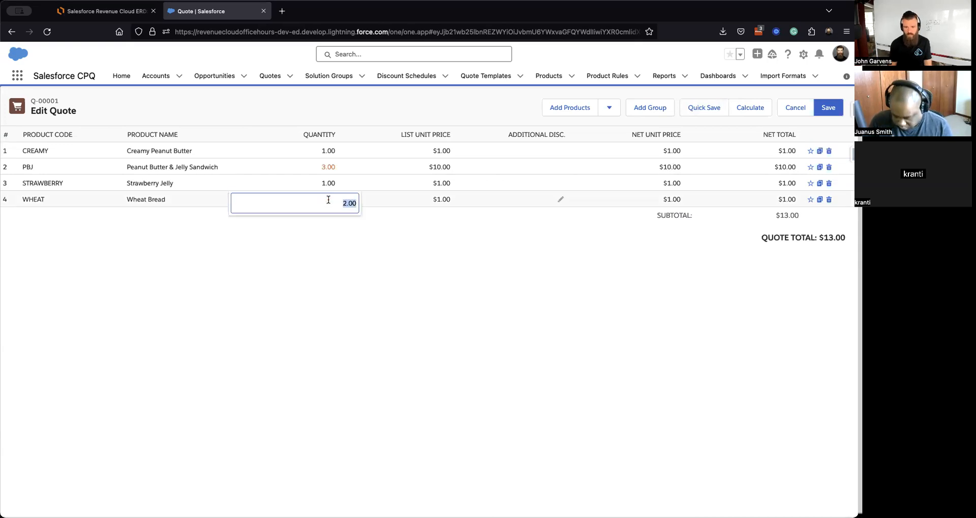
{"action": "type", "text": "6"}
{"action": "left_click", "coordinate": [329, 408]}
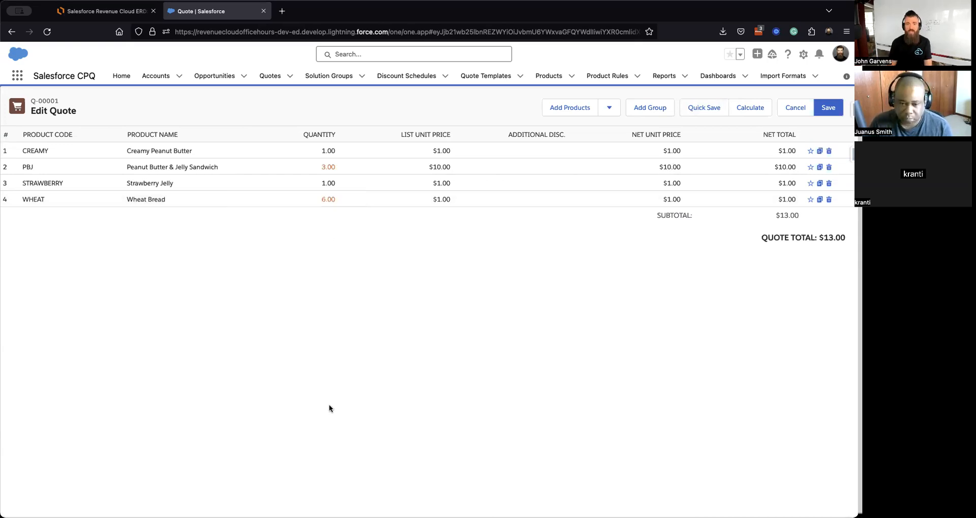
- Set the quantities of the Creamy Peanut Butter and Strawberry Jelly lines to 3 each
{"action": "left_click", "coordinate": [326, 149]}
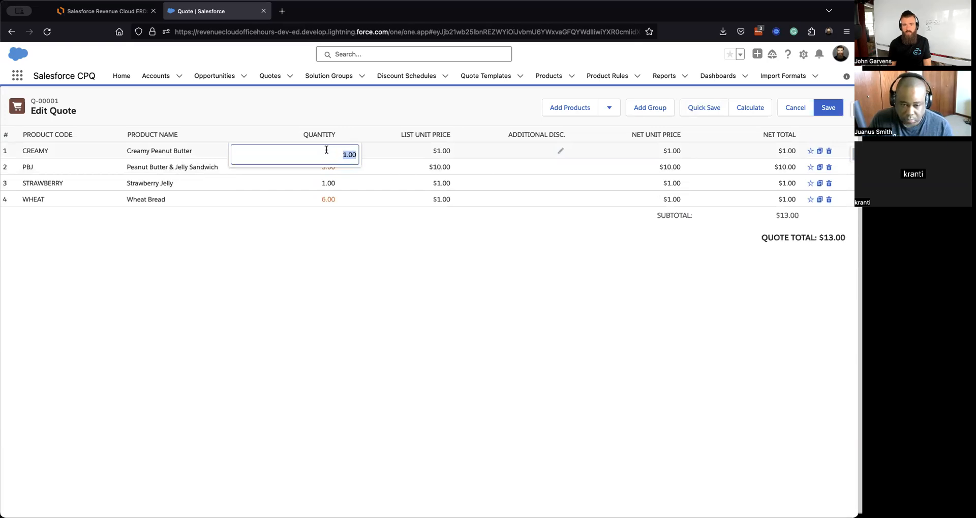
{"action": "type", "text": "3"}
{"action": "left_click", "coordinate": [328, 213]}
{"action": "left_click", "coordinate": [329, 176]}
{"action": "type", "text": "3"}
{"action": "left_click", "coordinate": [360, 254]}
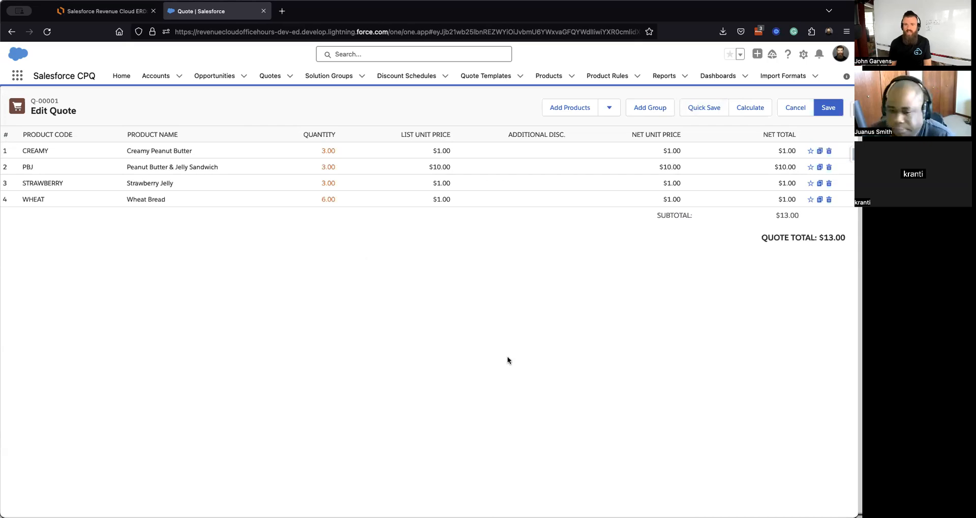
- Reorder the lines with Peanut Butter & Jelly Sandwich first and Wheat Bread second, and recalculate the quote
{"action": "left_click_drag", "start_coordinate": [74, 173], "coordinate": [73, 150]}
{"action": "left_click_drag", "start_coordinate": [78, 200], "coordinate": [75, 158]}
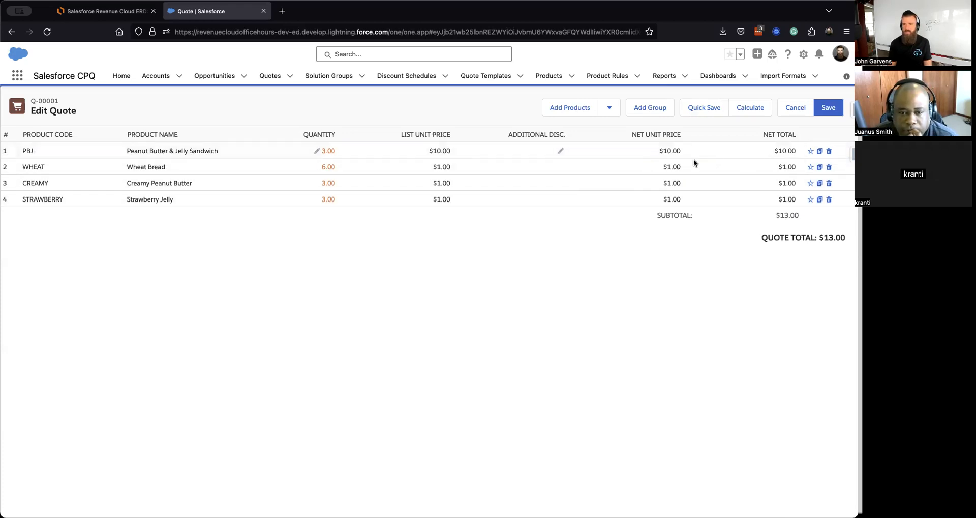
{"action": "left_click", "coordinate": [739, 109]}
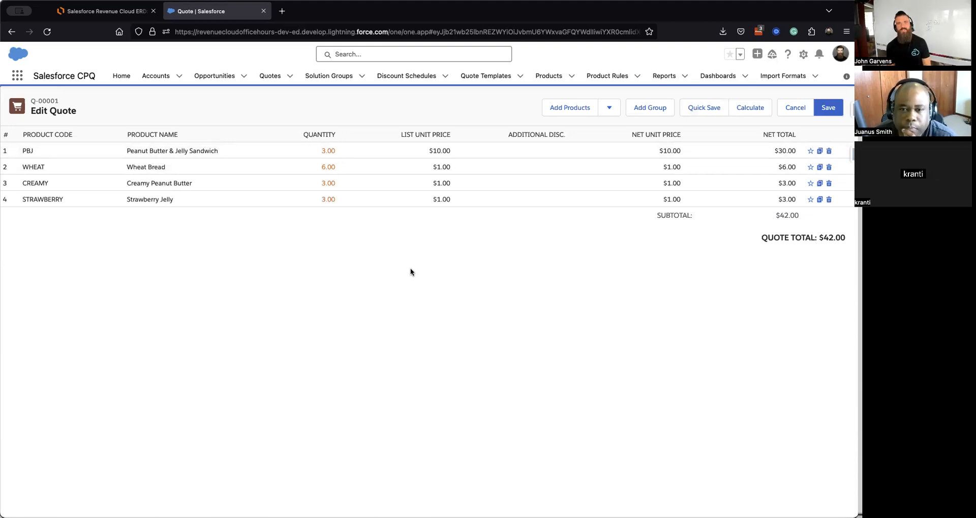
- Set the Peanut Butter & Jelly Sandwich quantity to 4 and the Wheat Bread quantity to 8
{"action": "left_click", "coordinate": [325, 150]}
{"action": "type", "text": "4"}
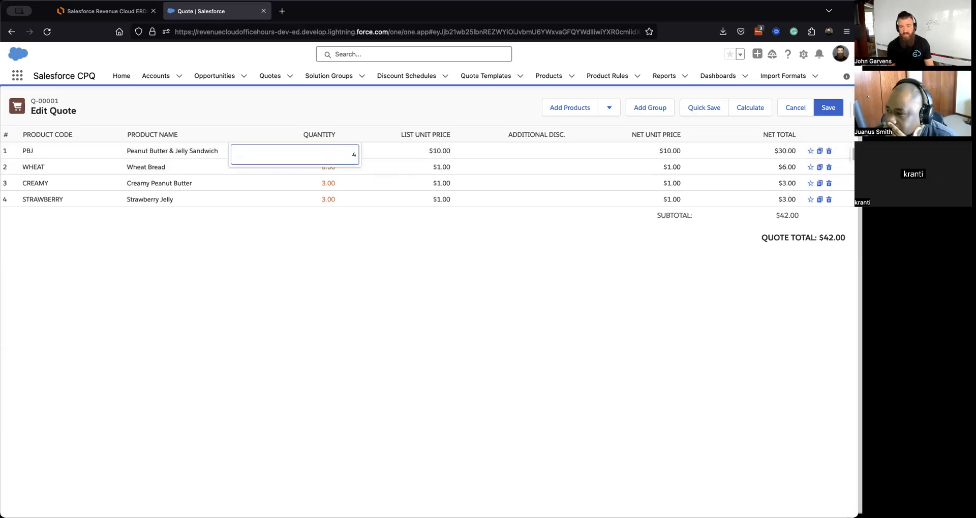
{"action": "left_click", "coordinate": [453, 437]}
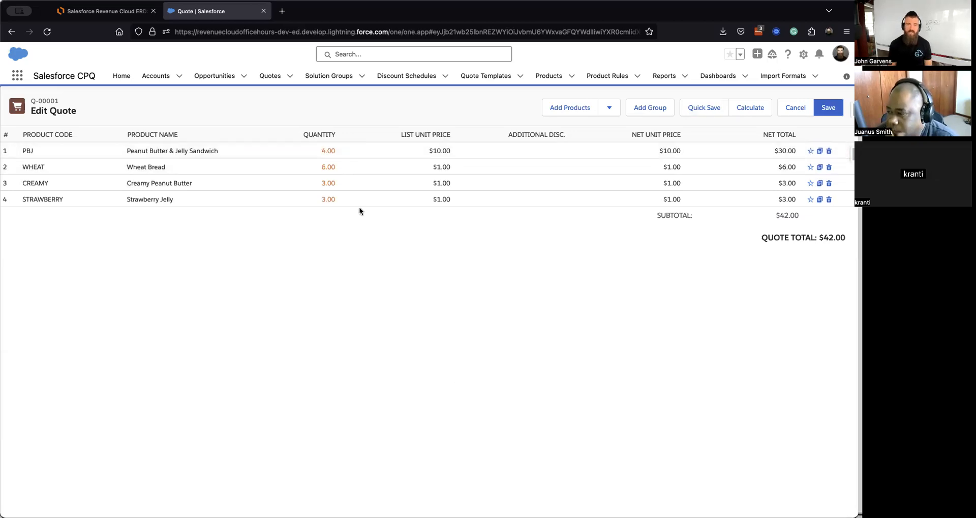
{"action": "left_click", "coordinate": [328, 166]}
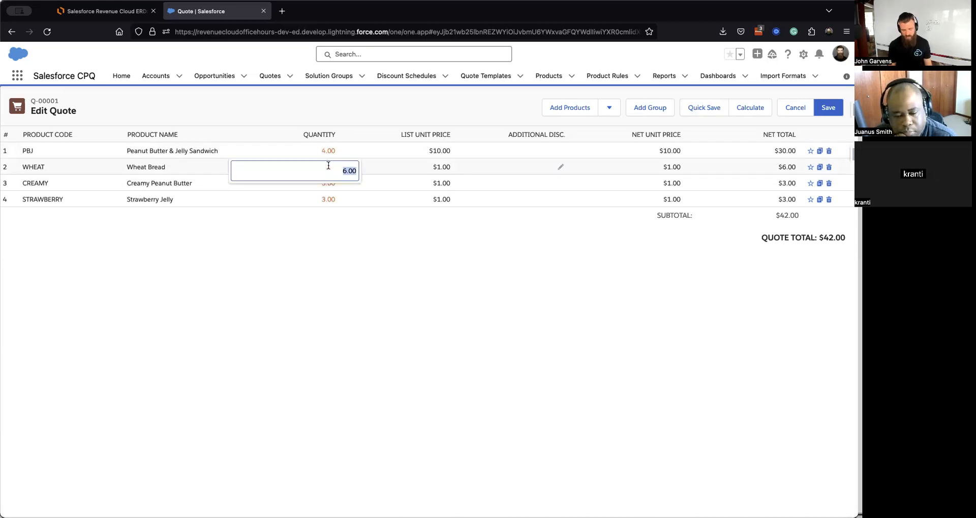
{"action": "type", "text": "8"}
{"action": "left_click", "coordinate": [328, 266]}
- Set the quantities of the Creamy Peanut Butter and Strawberry Jelly lines to 4 each
{"action": "left_click", "coordinate": [329, 183]}
{"action": "type", "text": "4"}
{"action": "left_click", "coordinate": [323, 241]}
{"action": "left_click", "coordinate": [328, 198]}
{"action": "type", "text": "4"}
{"action": "left_click", "coordinate": [350, 292]}
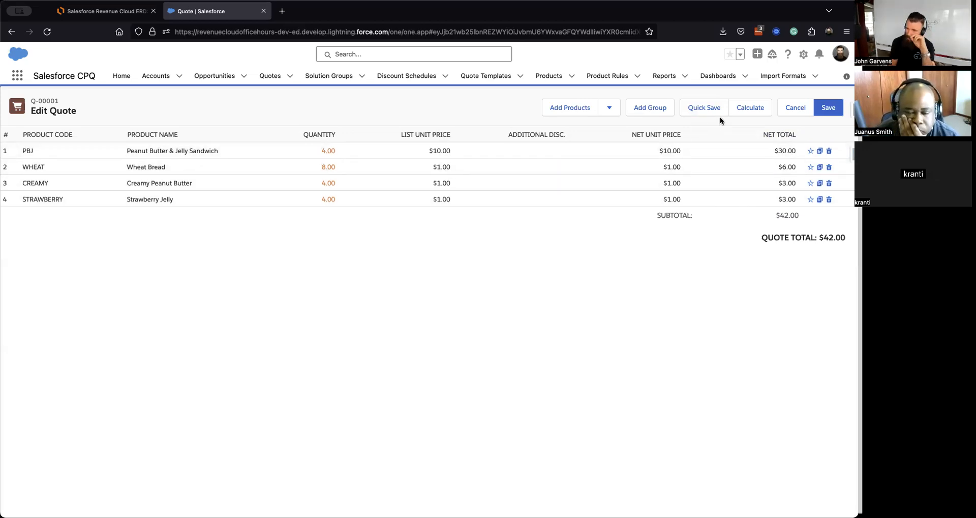
- Put the existing quote lines into a group and name it Old Way
{"action": "left_click", "coordinate": [646, 108]}
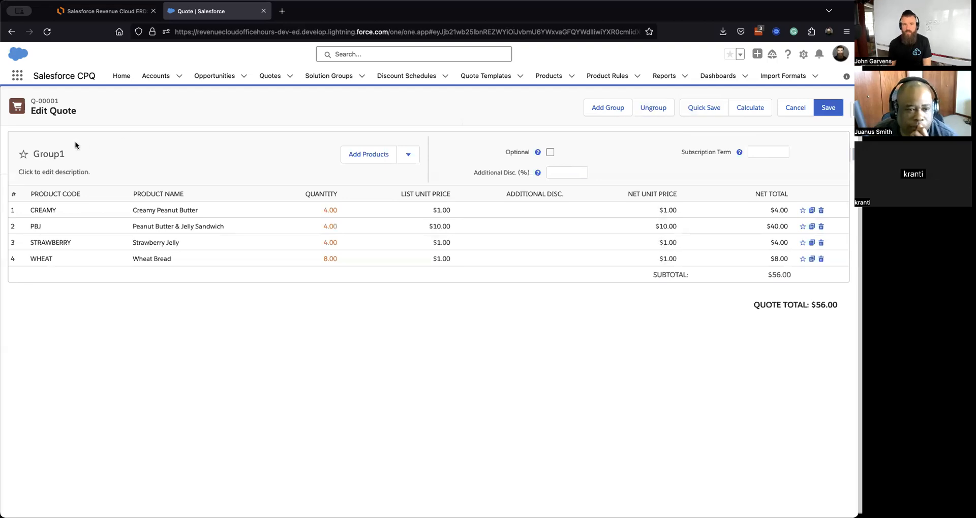
{"action": "left_click", "coordinate": [50, 155]}
{"action": "type", "text": "Old Way"}
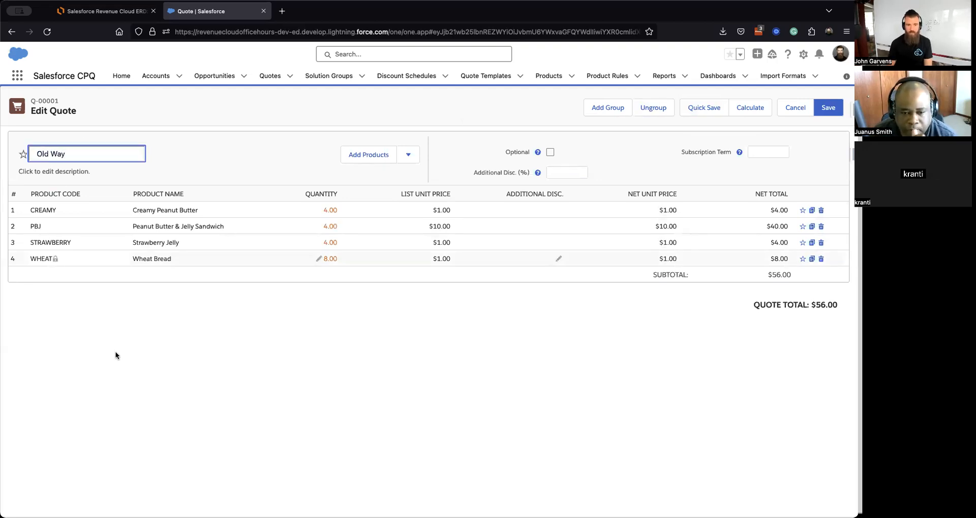
{"action": "left_click", "coordinate": [121, 362]}
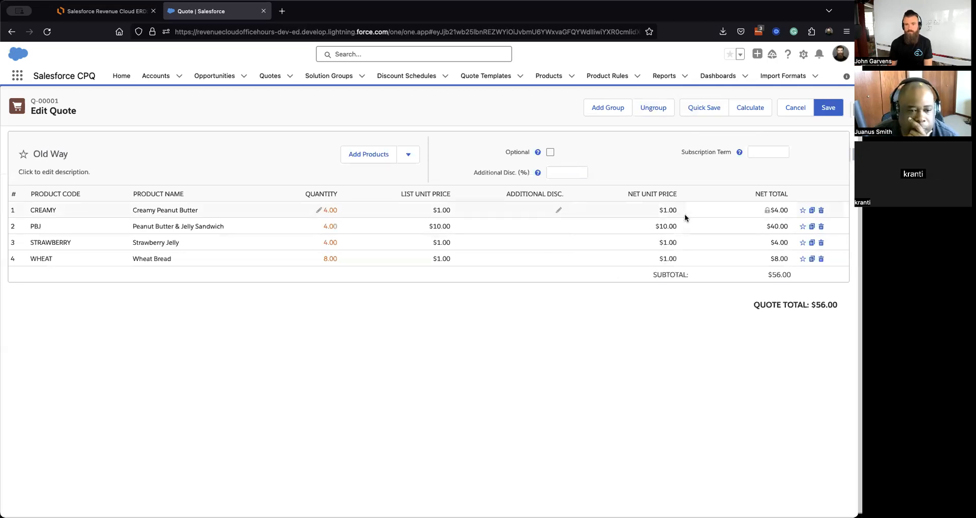
- Add a second, empty group to the quote and name it New Way
{"action": "left_click", "coordinate": [599, 107]}
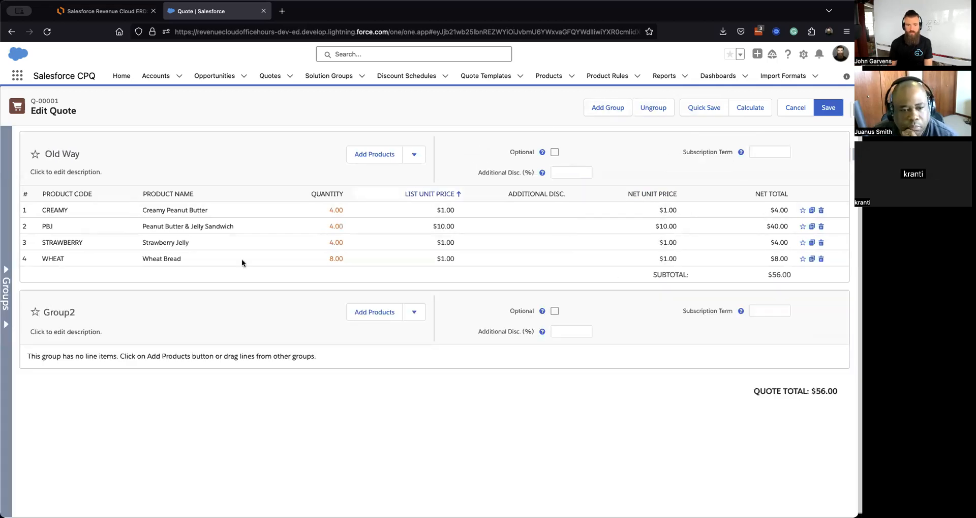
{"action": "left_click", "coordinate": [62, 310]}
{"action": "type", "text": "New Way"}
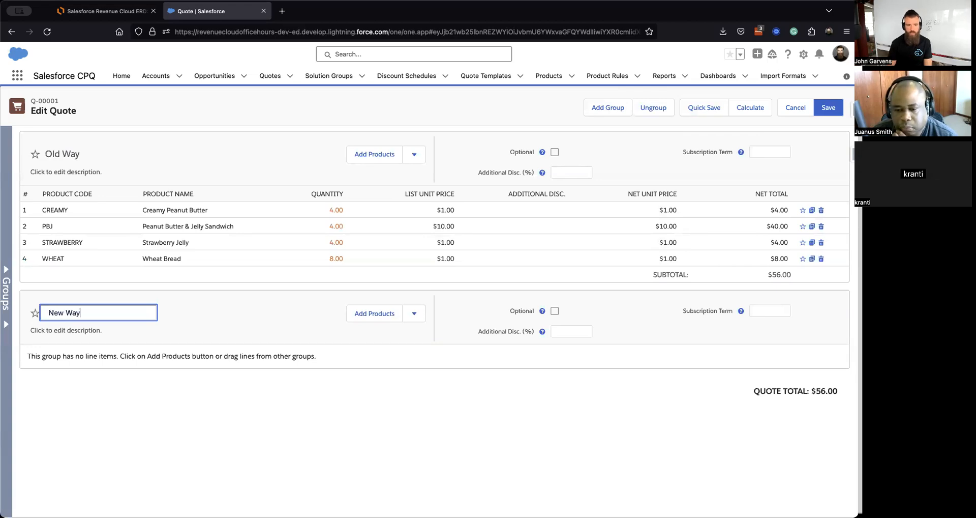
{"action": "left_click", "coordinate": [202, 435]}
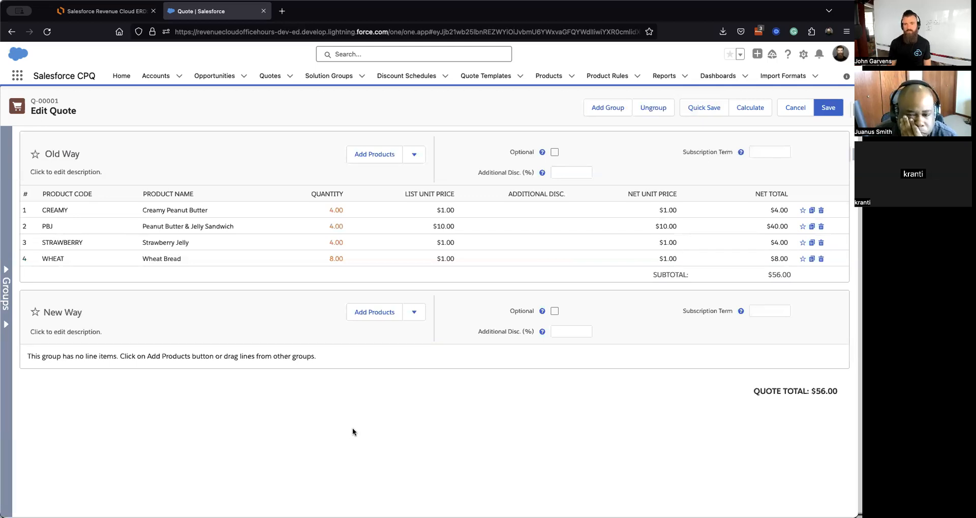
- Save the grouped quote and reopen its lines for editing
{"action": "left_click", "coordinate": [827, 108]}
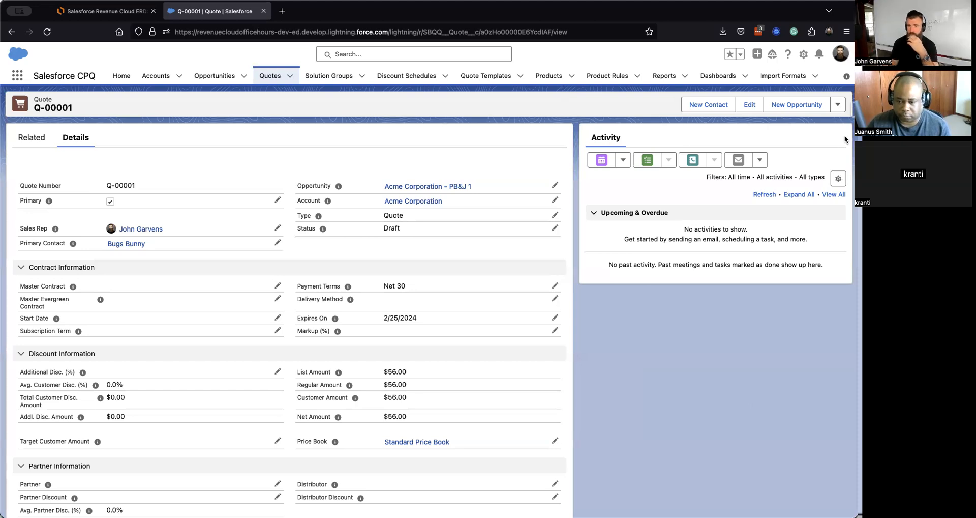
{"action": "left_click", "coordinate": [838, 104]}
{"action": "left_click", "coordinate": [797, 274]}
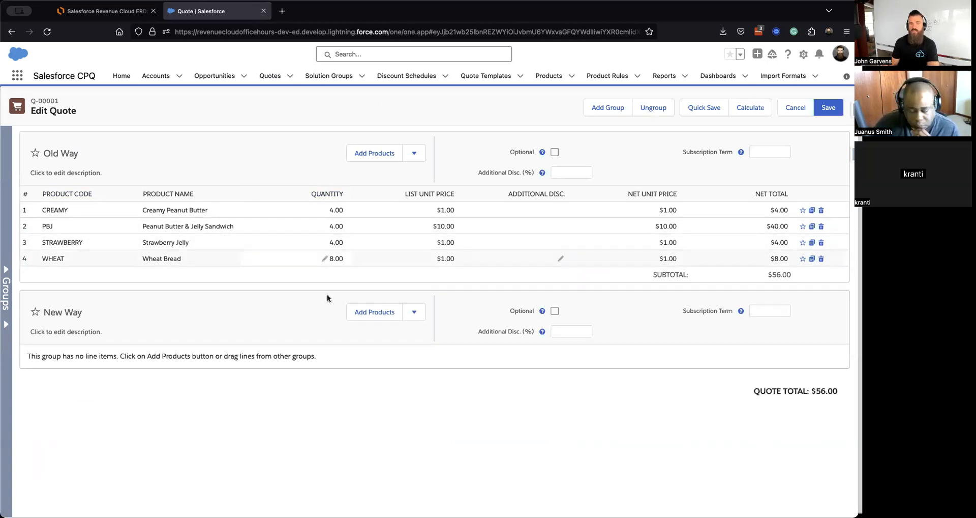
- Open the Peanut Butter & Jelly Sandwich product record and go to its list of features
{"action": "left_click", "coordinate": [383, 315]}
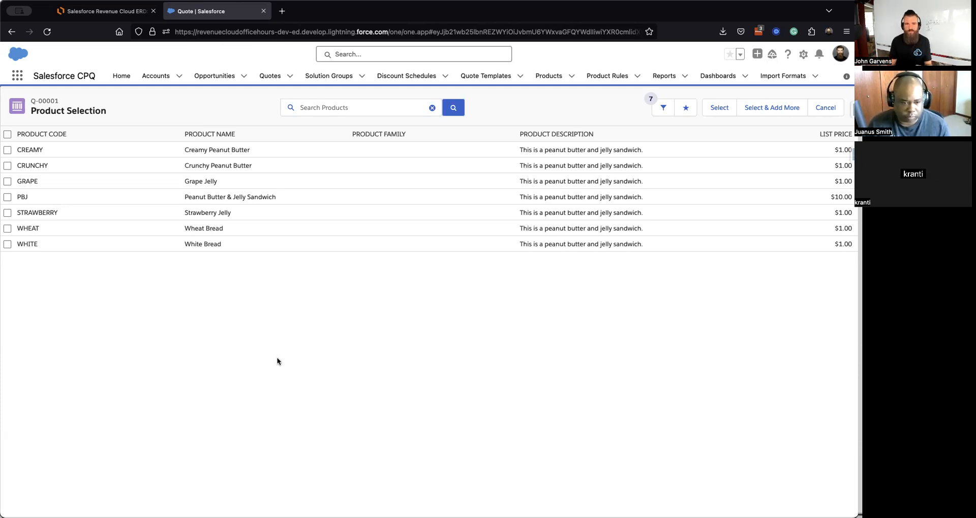
{"action": "left_click", "coordinate": [548, 76]}
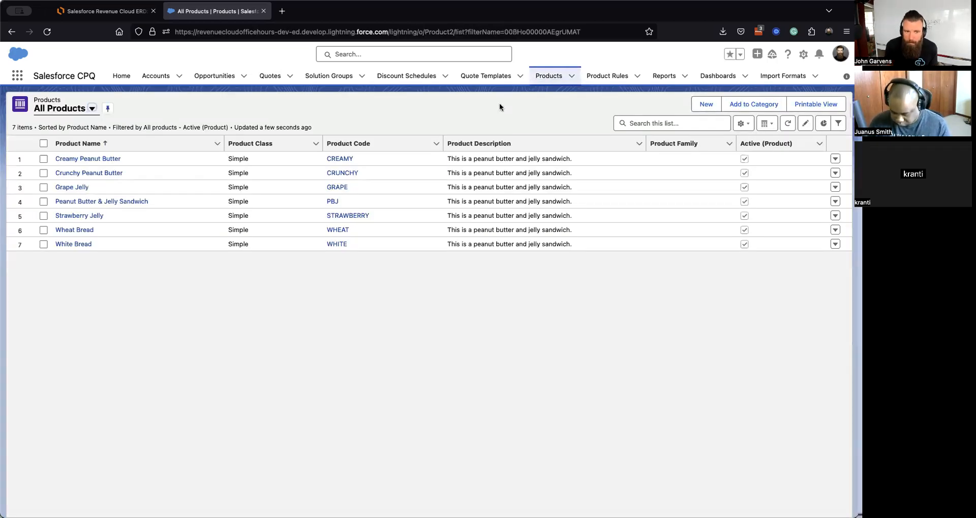
{"action": "left_click", "coordinate": [139, 201]}
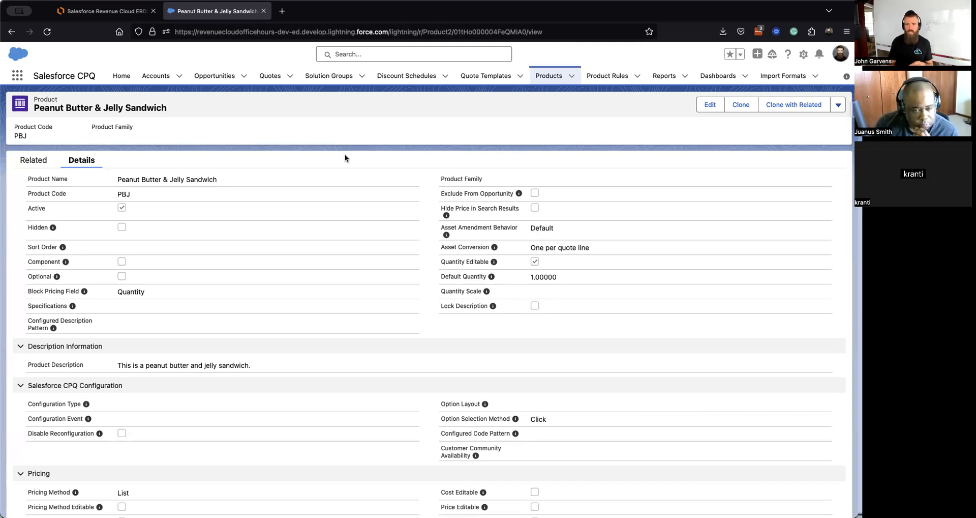
{"action": "left_click", "coordinate": [32, 166]}
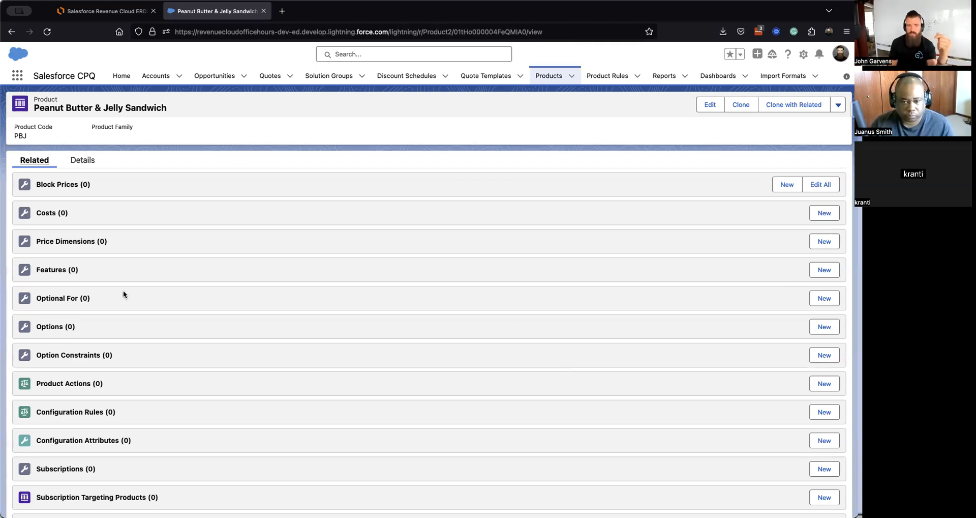
{"action": "left_click", "coordinate": [49, 269]}
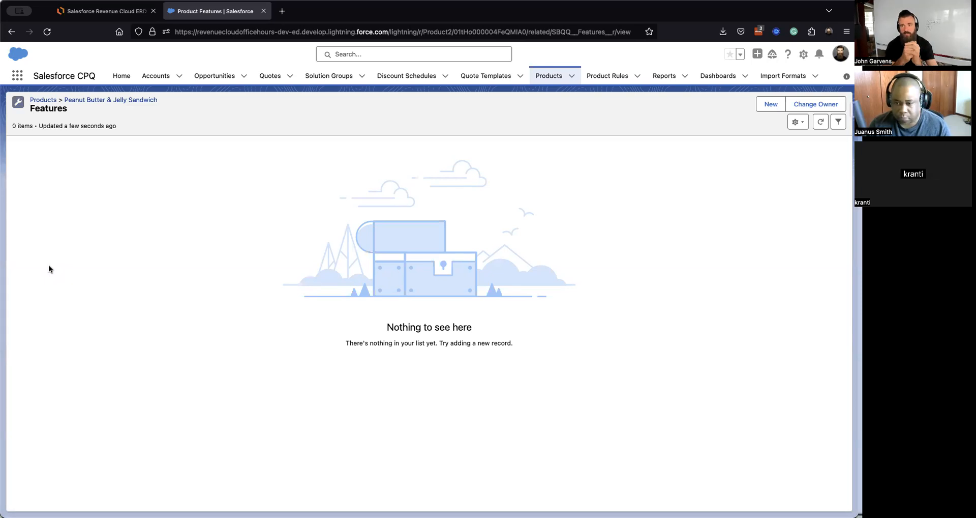
- Start a new product feature named Bread with number 10 and a maximum of 1 option
{"action": "left_click", "coordinate": [772, 106]}
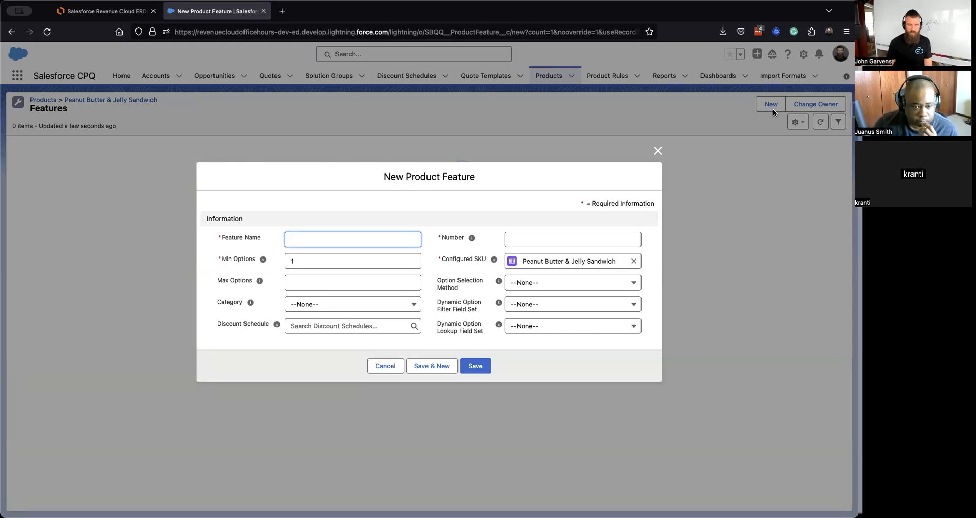
{"action": "type", "text": "B"}
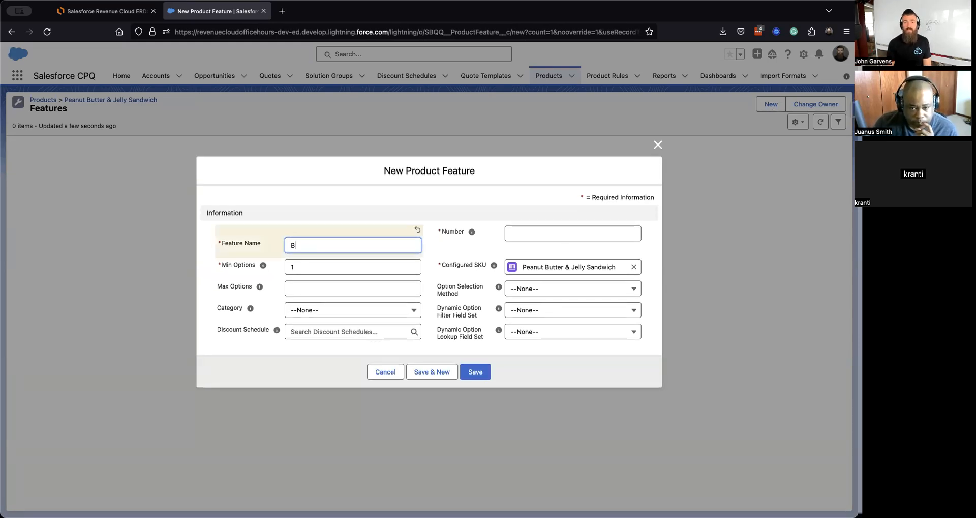
{"action": "type", "text": "read"}
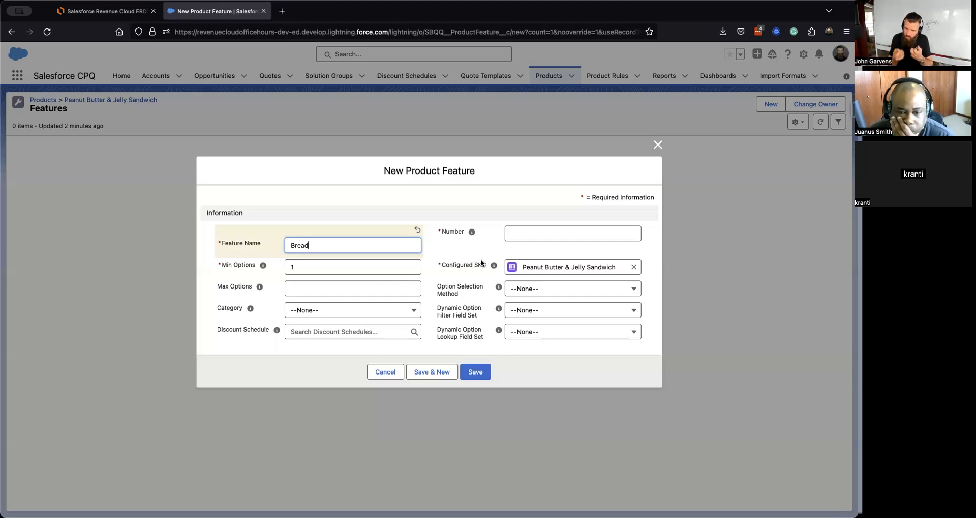
{"action": "left_click", "coordinate": [528, 235]}
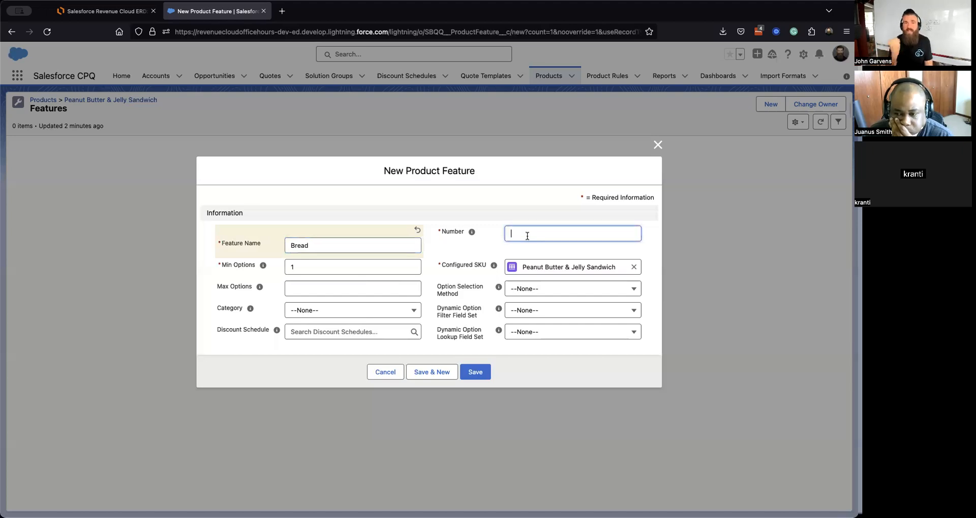
{"action": "type", "text": "10"}
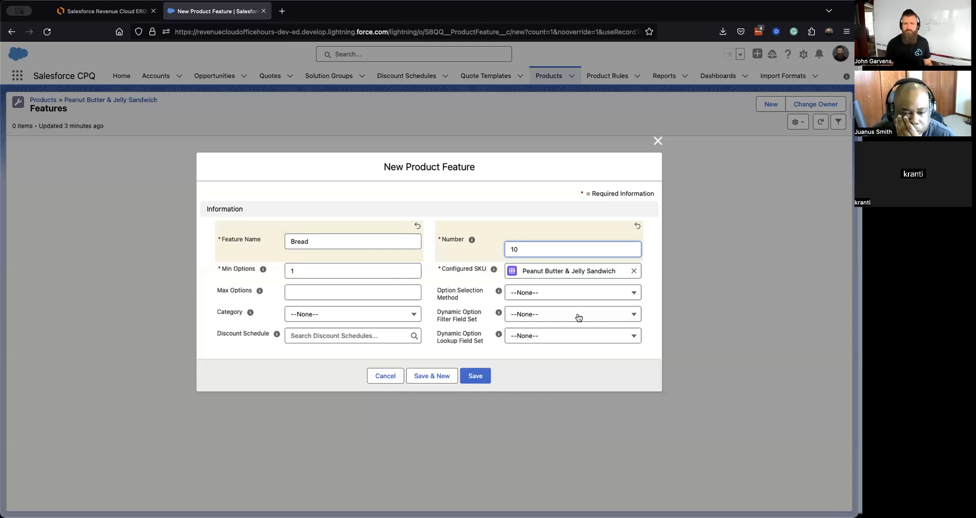
{"action": "left_click", "coordinate": [309, 267]}
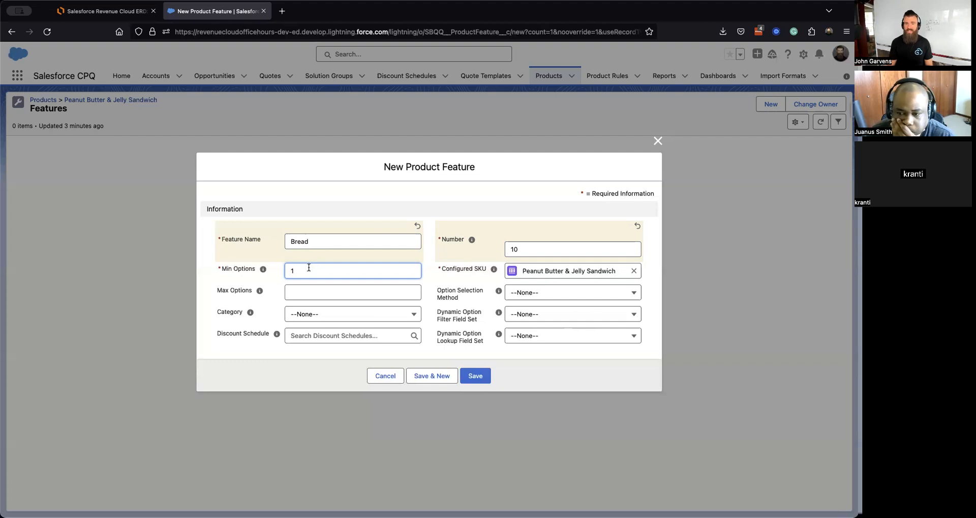
{"action": "left_click", "coordinate": [296, 286]}
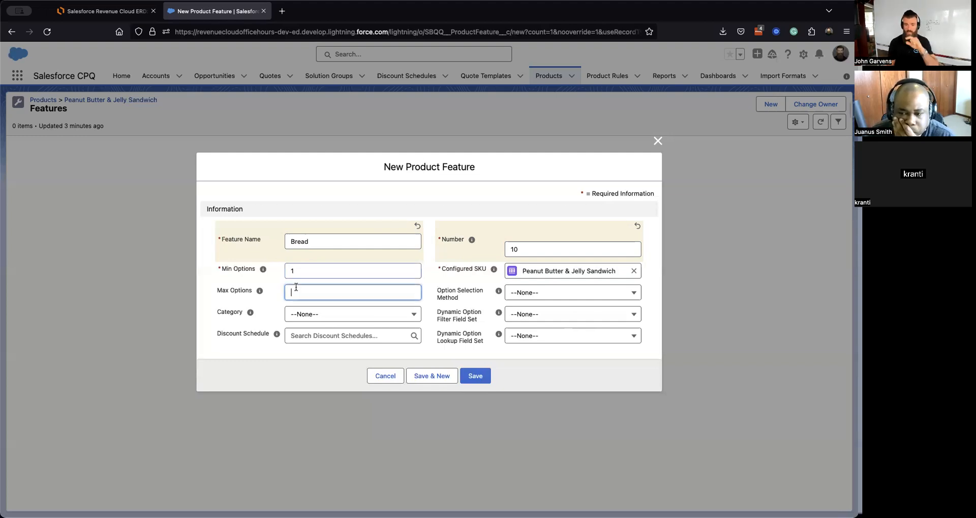
{"action": "type", "text": "1"}
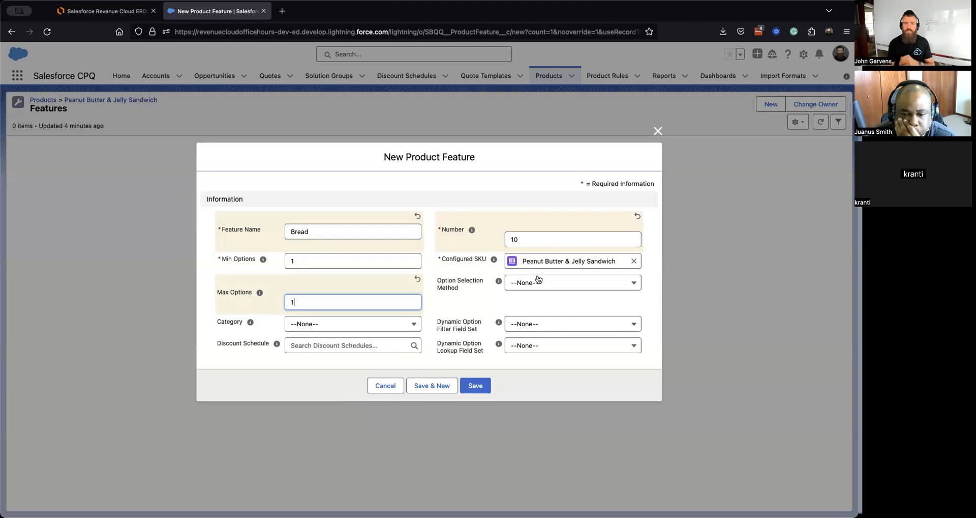
{"action": "left_click", "coordinate": [588, 284]}
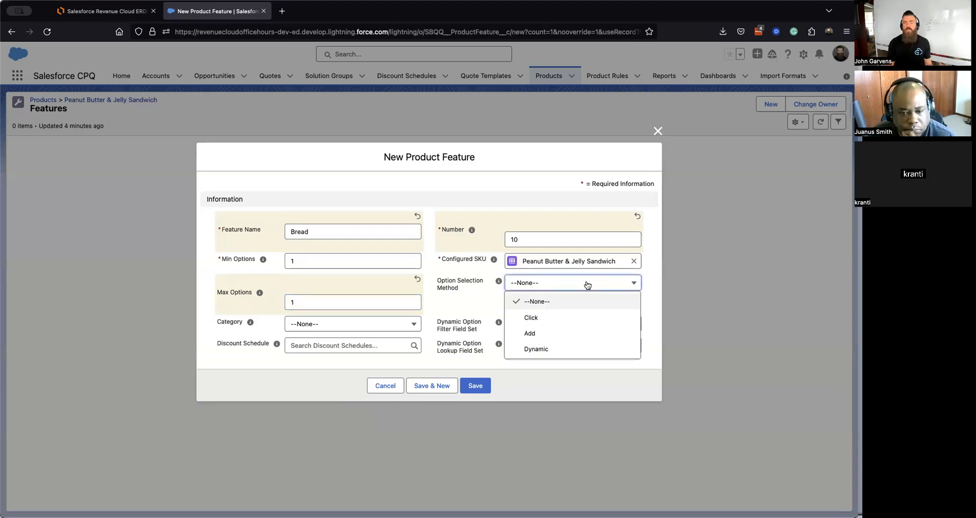
{"action": "left_click", "coordinate": [568, 316]}
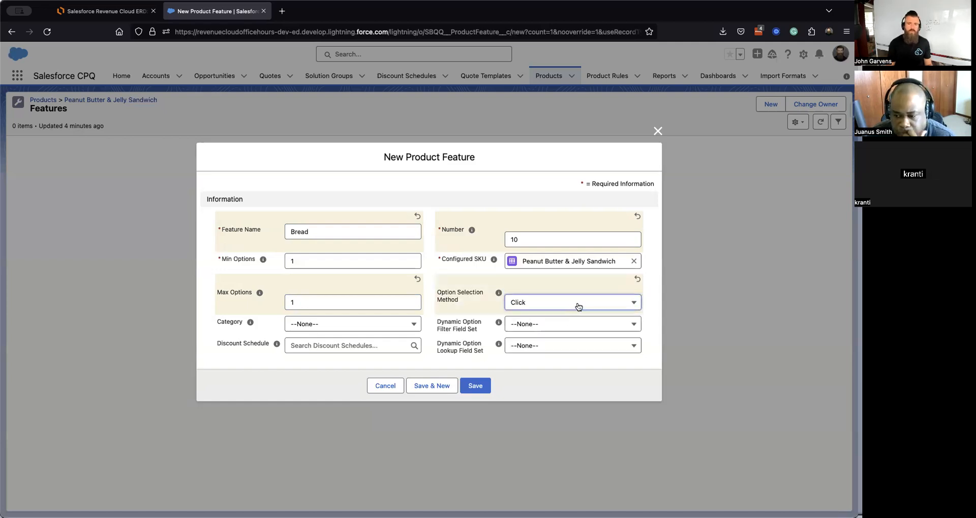
{"action": "left_click", "coordinate": [581, 304]}
{"action": "left_click", "coordinate": [551, 320]}
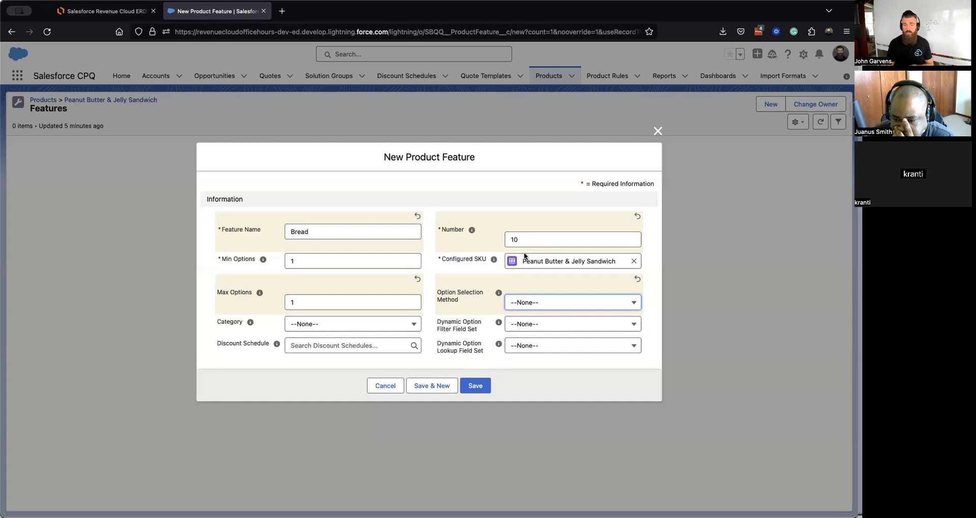
- Save the Bread feature and create another feature named Butter with number 20 and a maximum of 1 option
{"action": "left_click", "coordinate": [445, 381]}
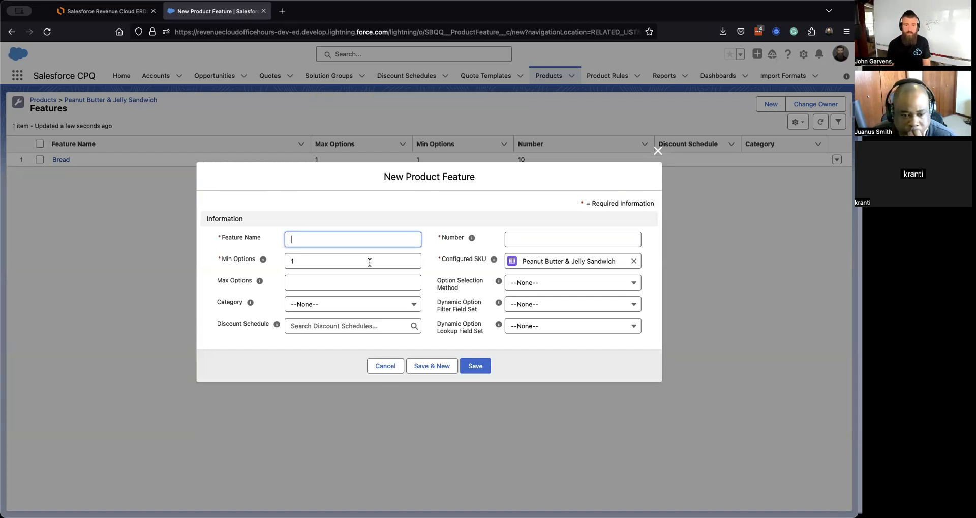
{"action": "type", "text": "B"}
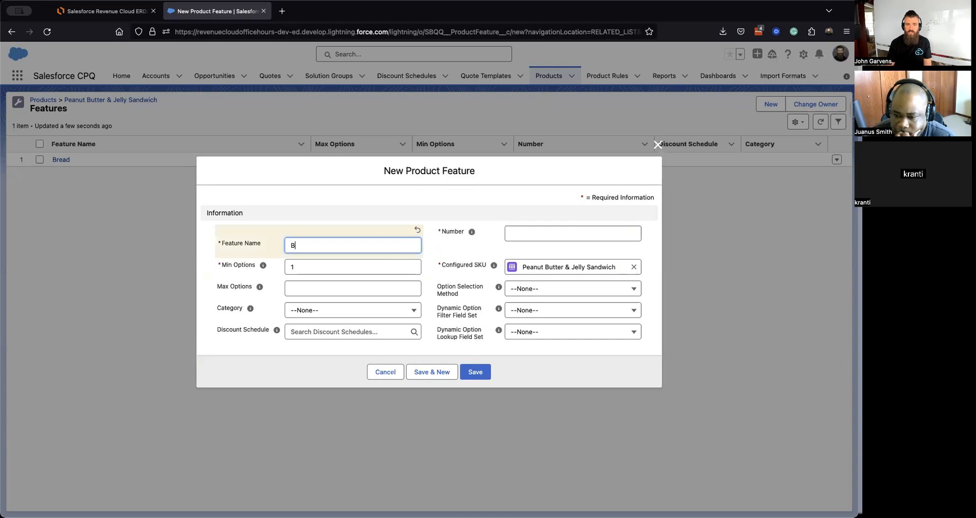
{"action": "type", "text": "utter"}
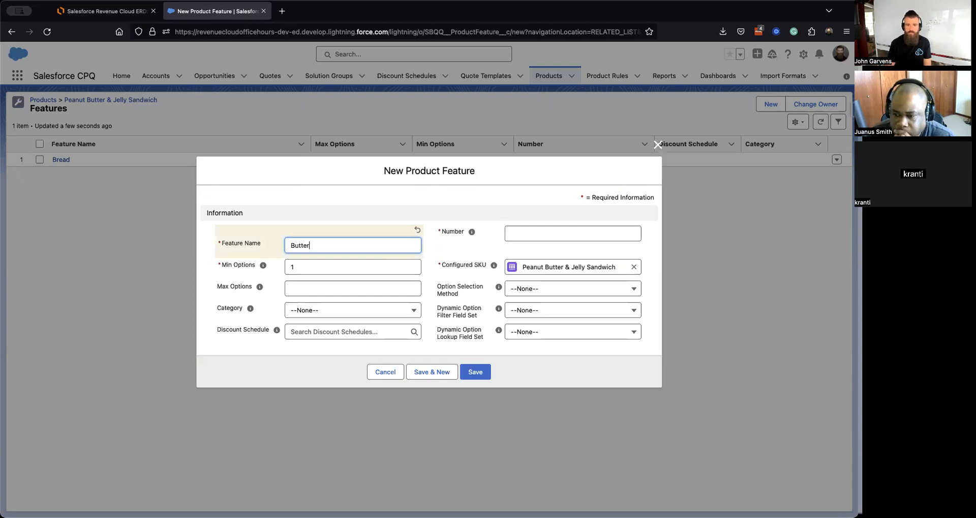
{"action": "left_click", "coordinate": [517, 237]}
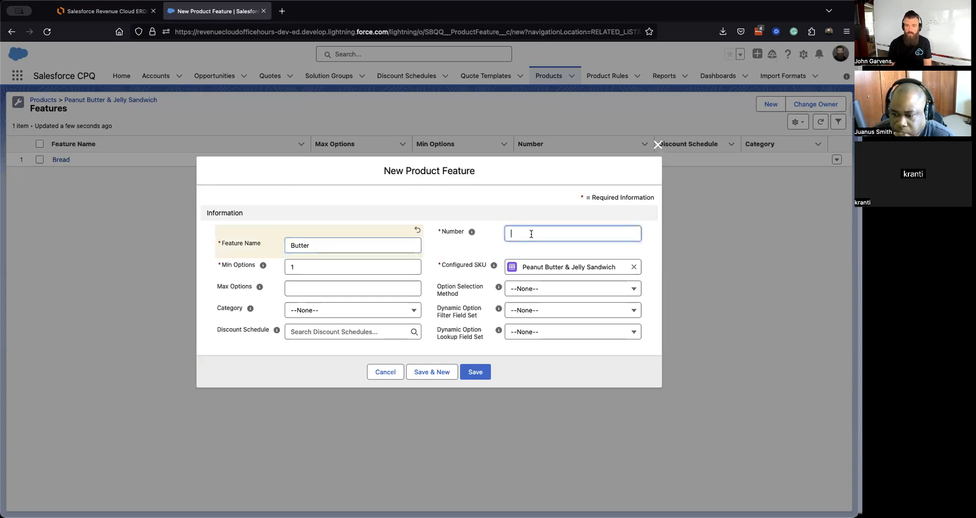
{"action": "type", "text": "20"}
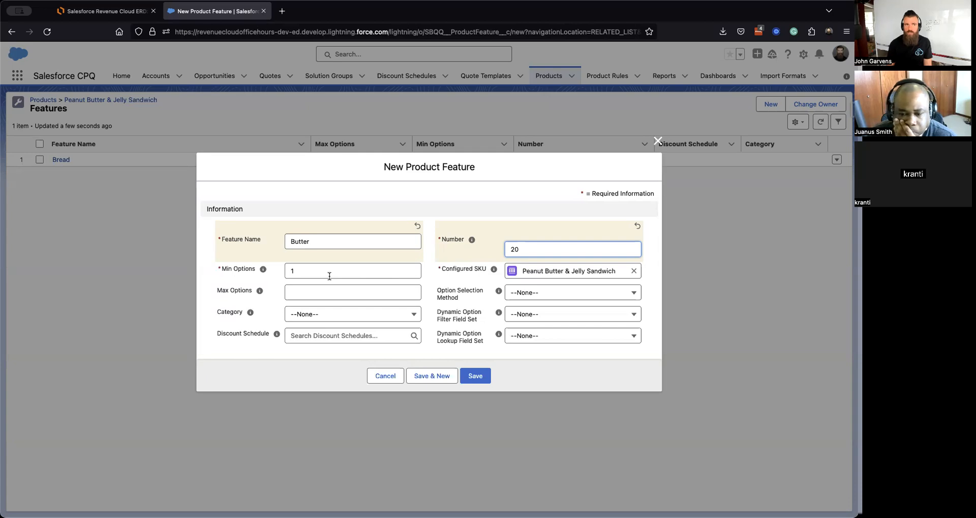
{"action": "left_click", "coordinate": [307, 293]}
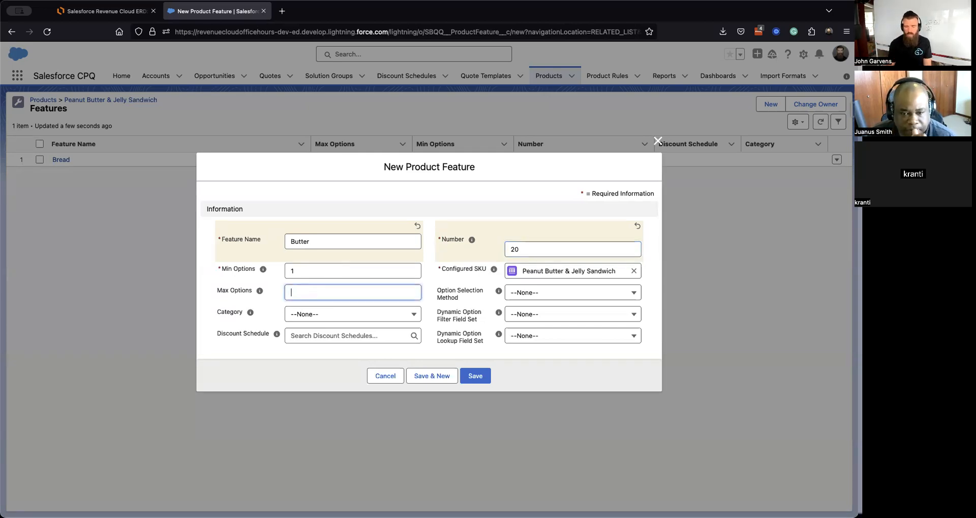
{"action": "type", "text": "1"}
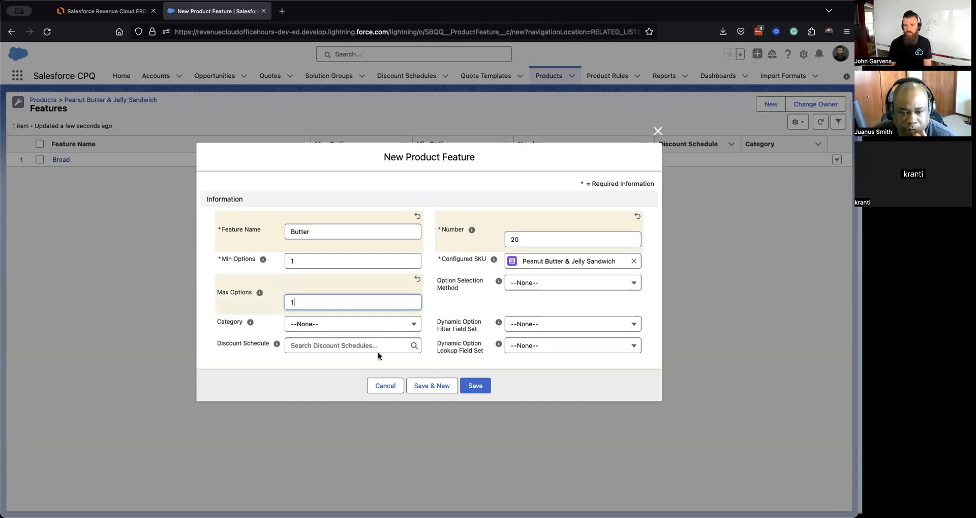
{"action": "left_click", "coordinate": [435, 385]}
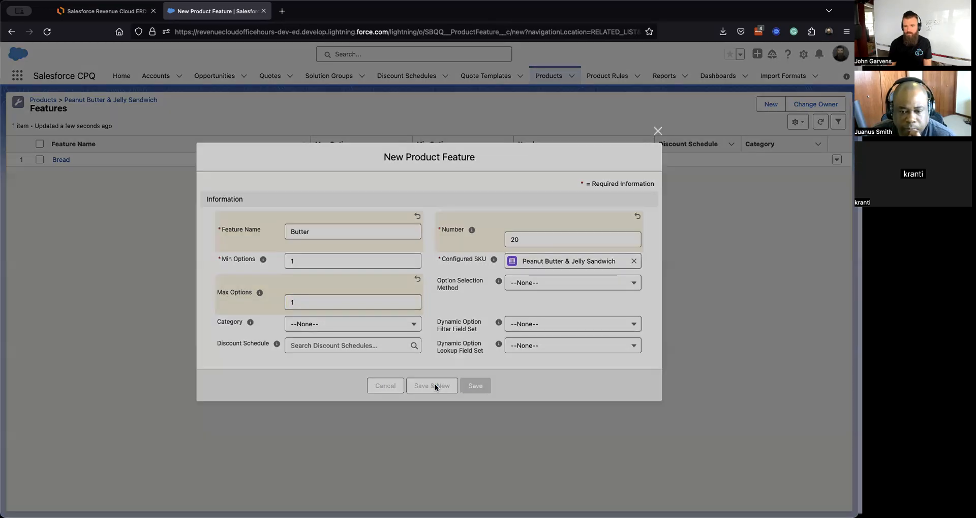
- Create and save a third feature named Jelly with number 30 and a maximum of 1 option
{"action": "type", "text": "Jelly"}
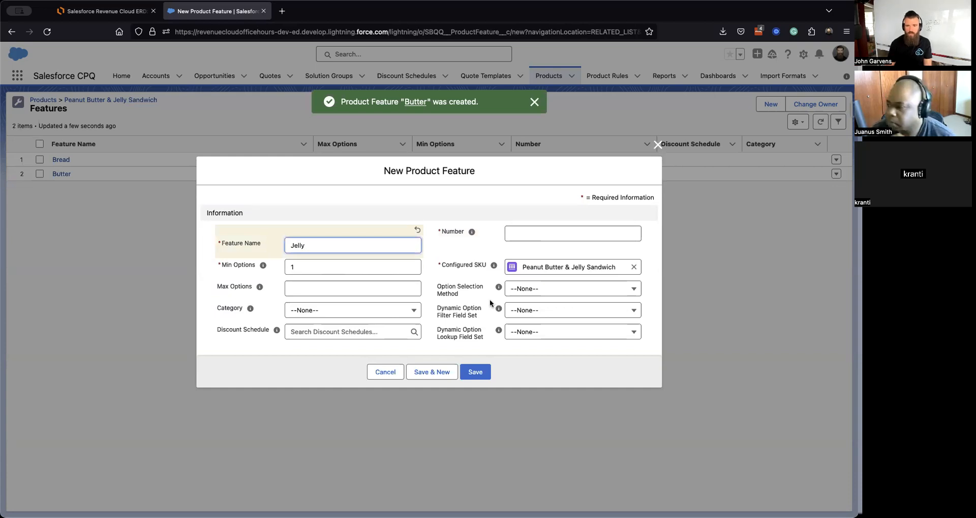
{"action": "left_click", "coordinate": [563, 233]}
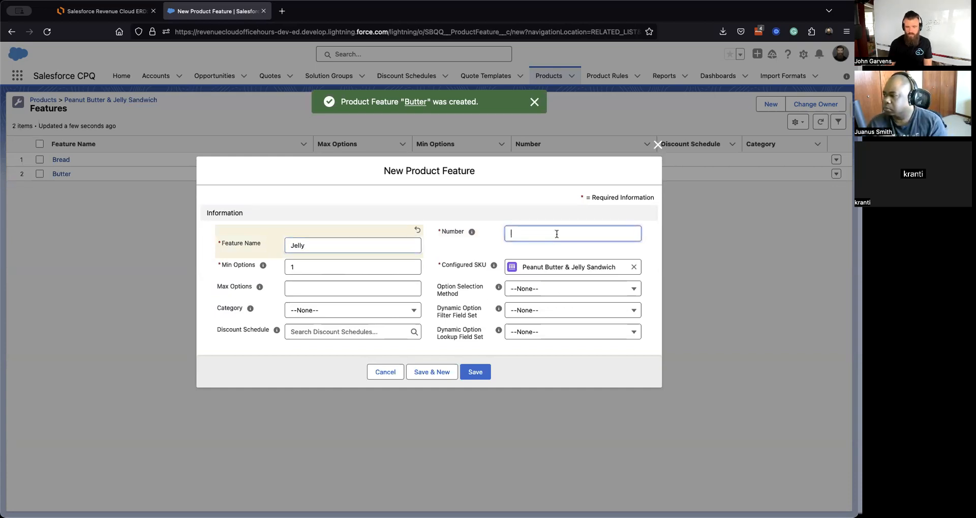
{"action": "type", "text": "30"}
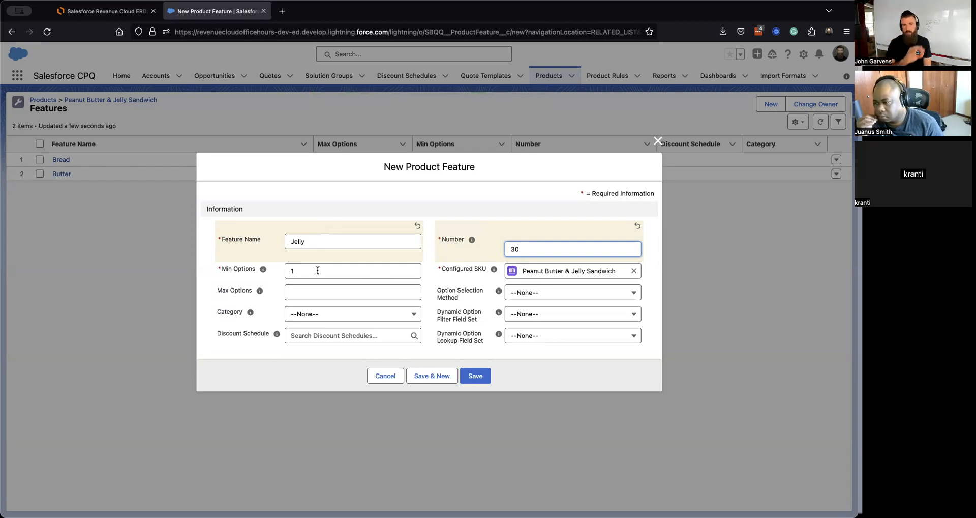
{"action": "left_click", "coordinate": [302, 290]}
{"action": "type", "text": "1"}
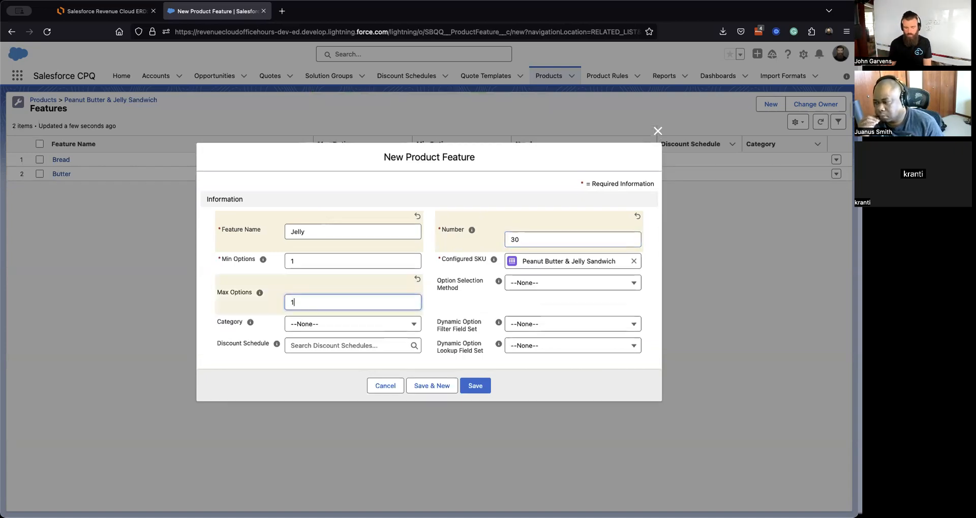
{"action": "left_click", "coordinate": [476, 386]}
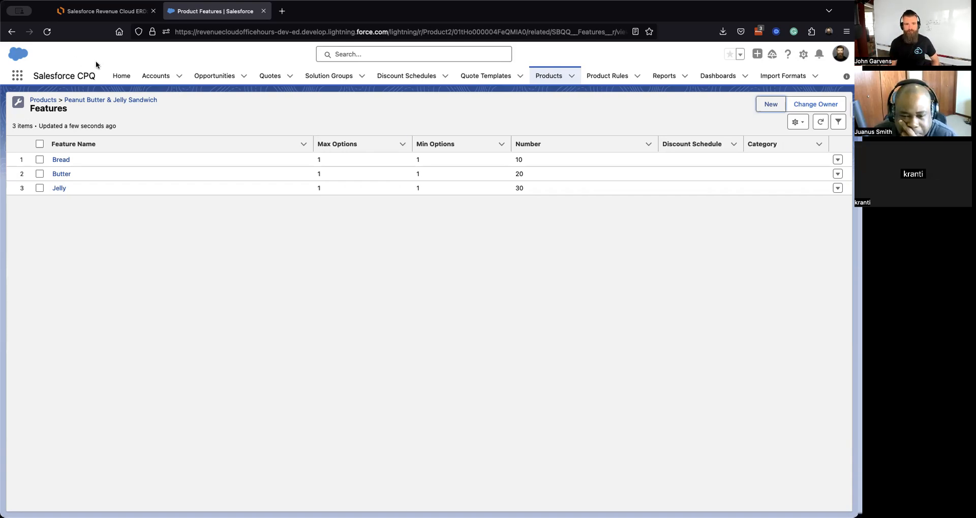
- Return to the Peanut Butter & Jelly Sandwich product record and open its list of options
{"action": "left_click", "coordinate": [121, 100]}
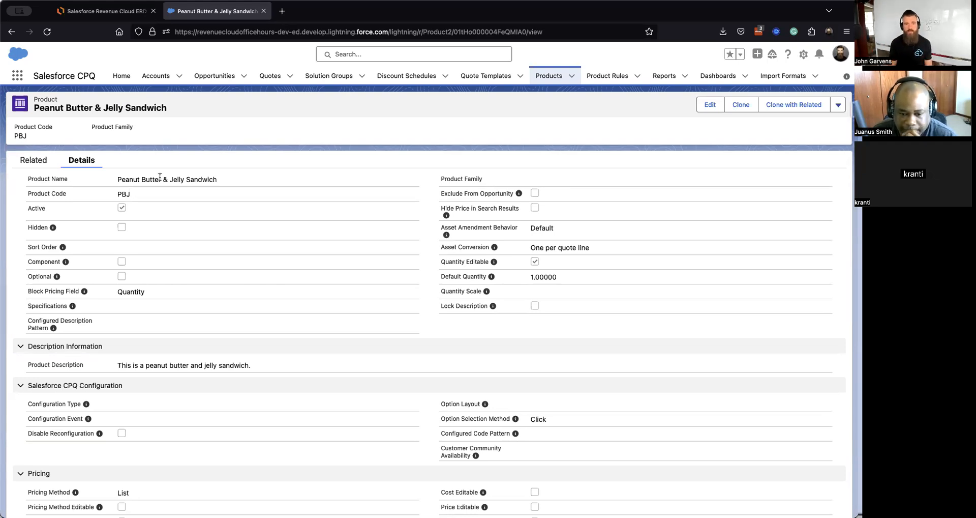
{"action": "left_click", "coordinate": [36, 161]}
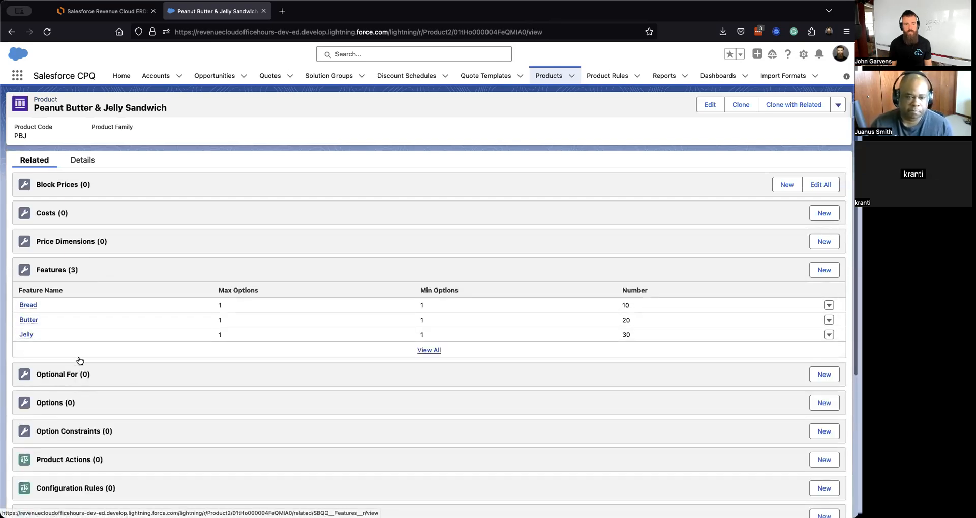
{"action": "left_click", "coordinate": [57, 402]}
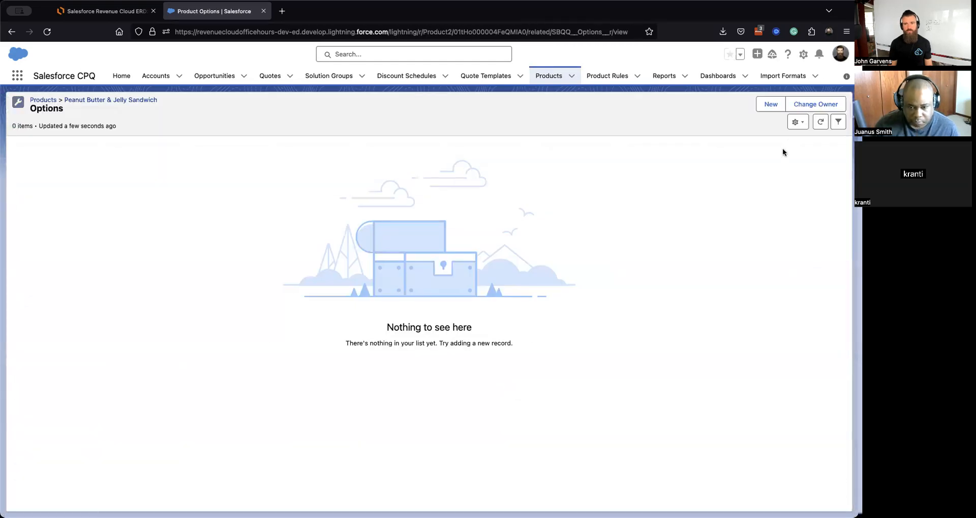
- Start a new product option for White Bread with number 10 and quantity 2, marked as selected
{"action": "left_click", "coordinate": [768, 104]}
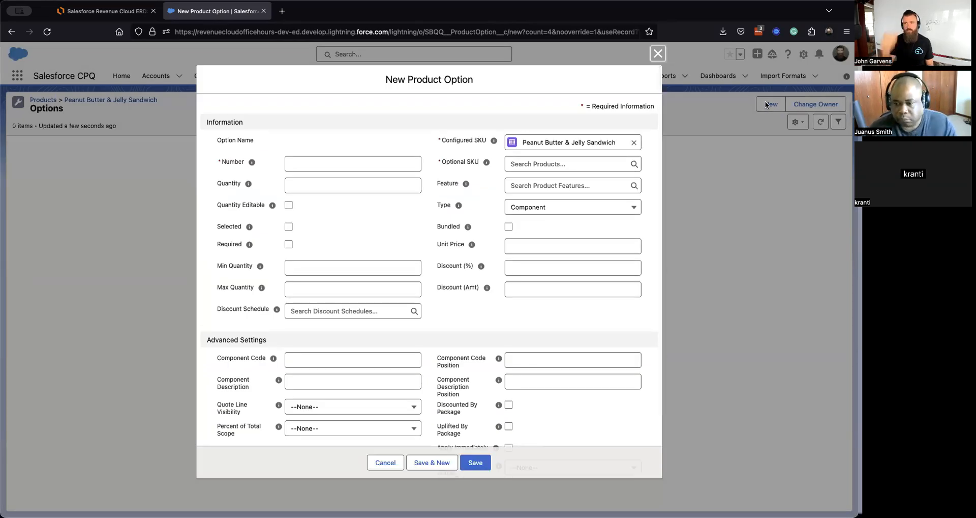
{"action": "left_click", "coordinate": [313, 167]}
{"action": "type", "text": "10"}
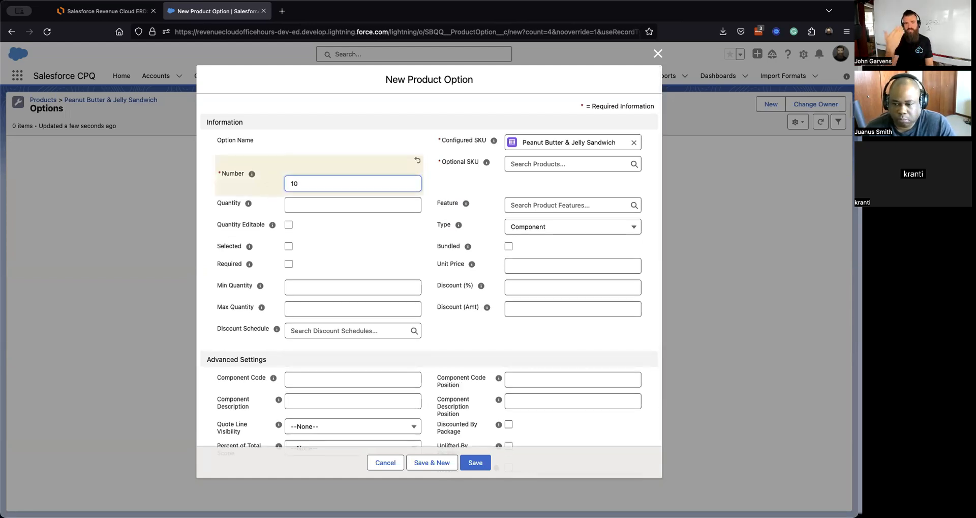
{"action": "left_click", "coordinate": [307, 204]}
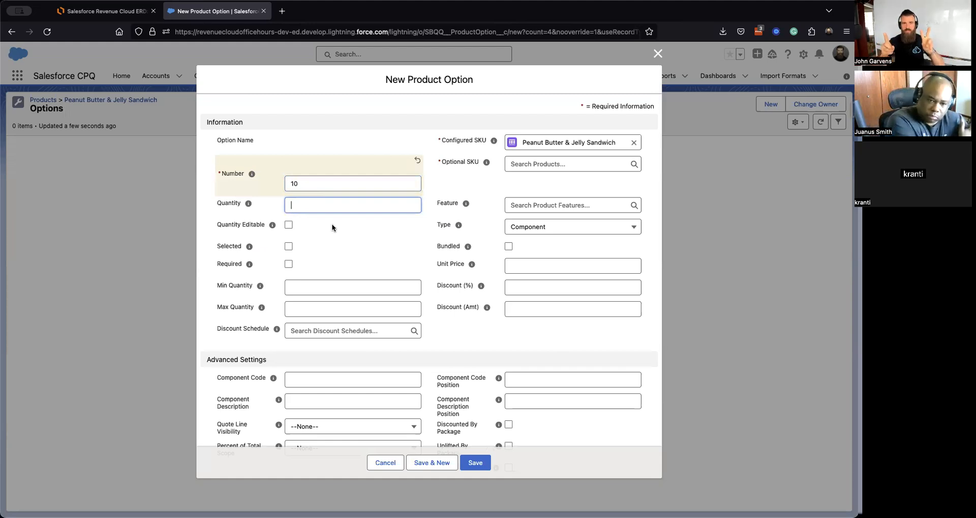
{"action": "type", "text": "2"}
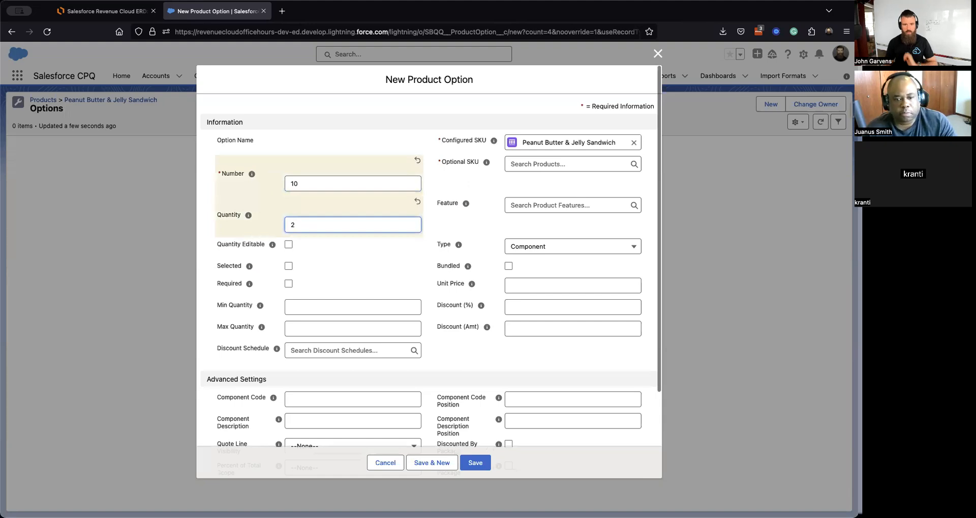
{"action": "left_click", "coordinate": [289, 266]}
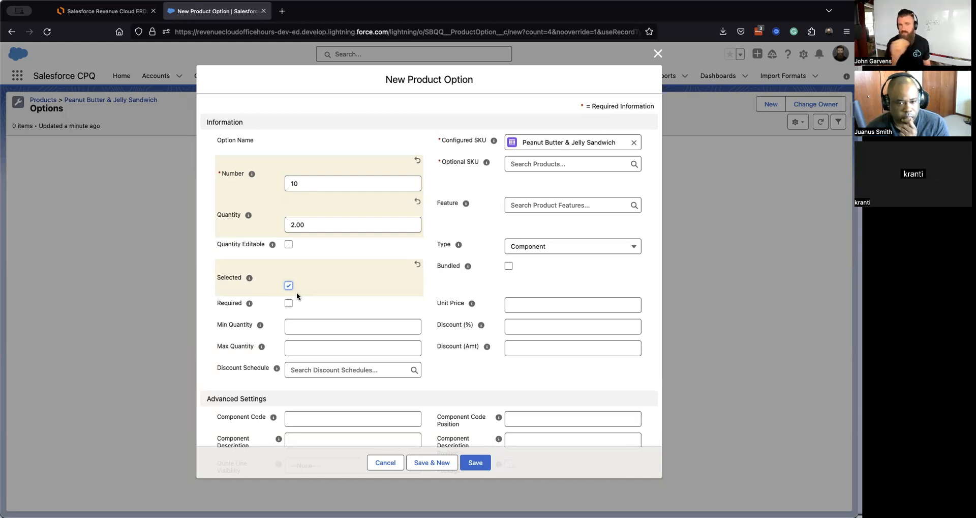
{"action": "left_click", "coordinate": [313, 321]}
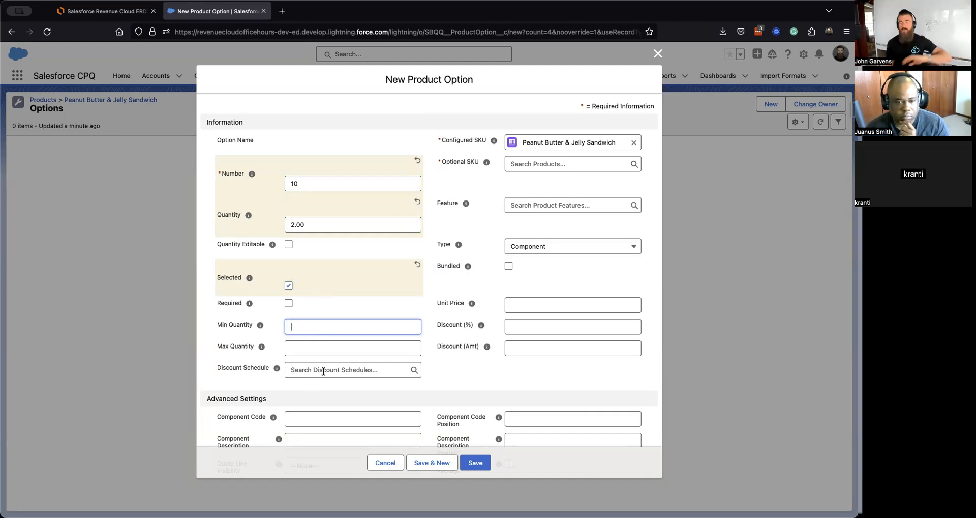
{"action": "left_click", "coordinate": [527, 164]}
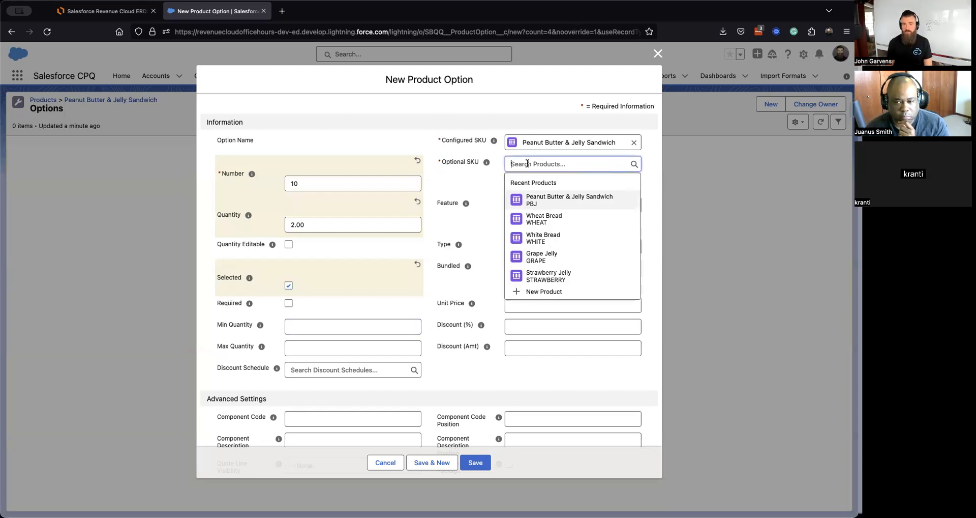
{"action": "left_click", "coordinate": [567, 235]}
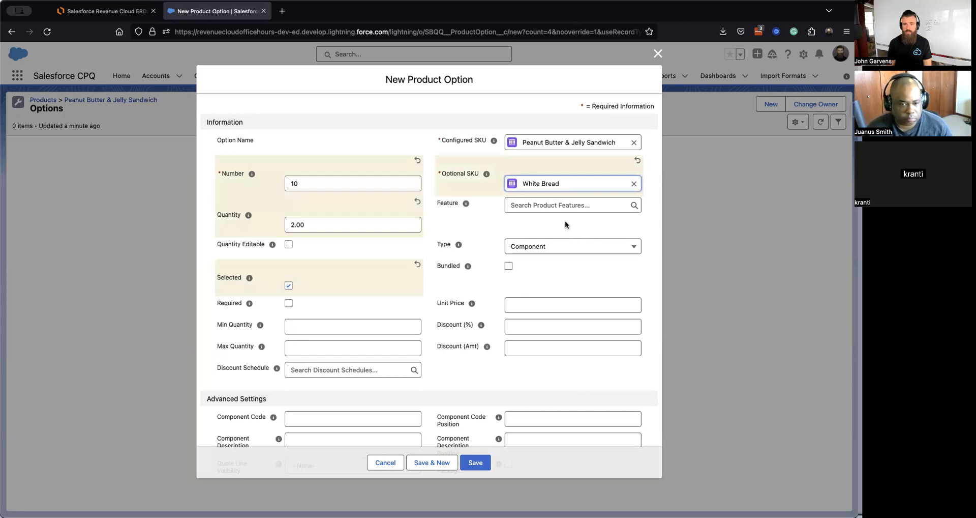
- Try to find the Bread feature for the White Bread option by searching product features for "bread"
{"action": "left_click", "coordinate": [562, 207]}
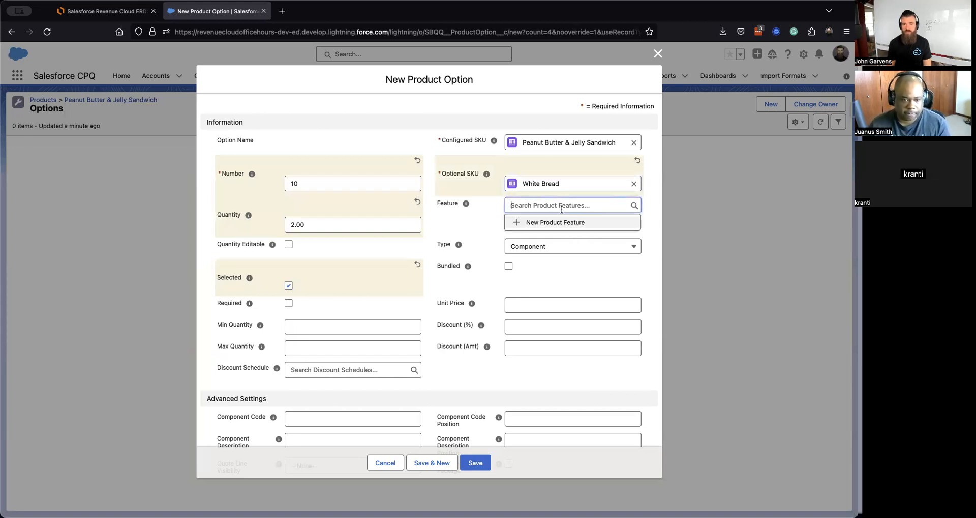
{"action": "type", "text": "bread"}
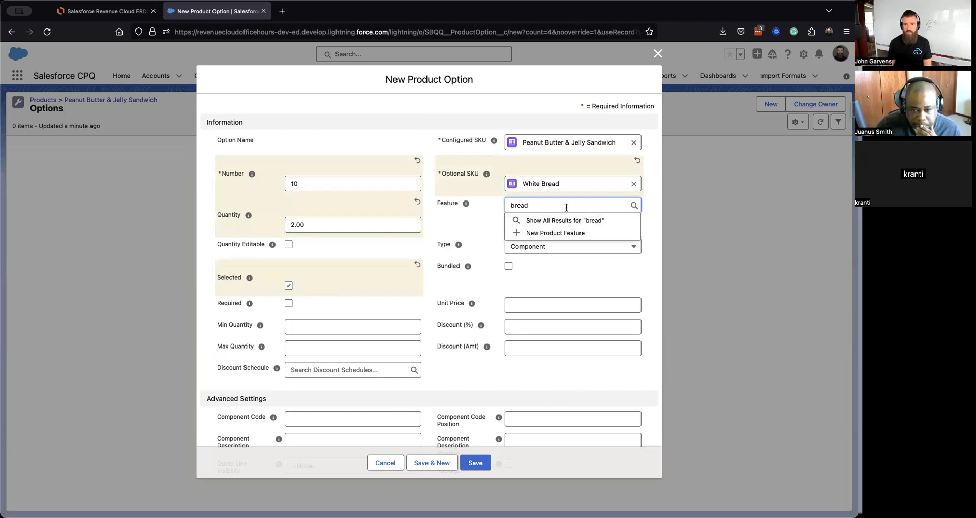
{"action": "left_click", "coordinate": [559, 219]}
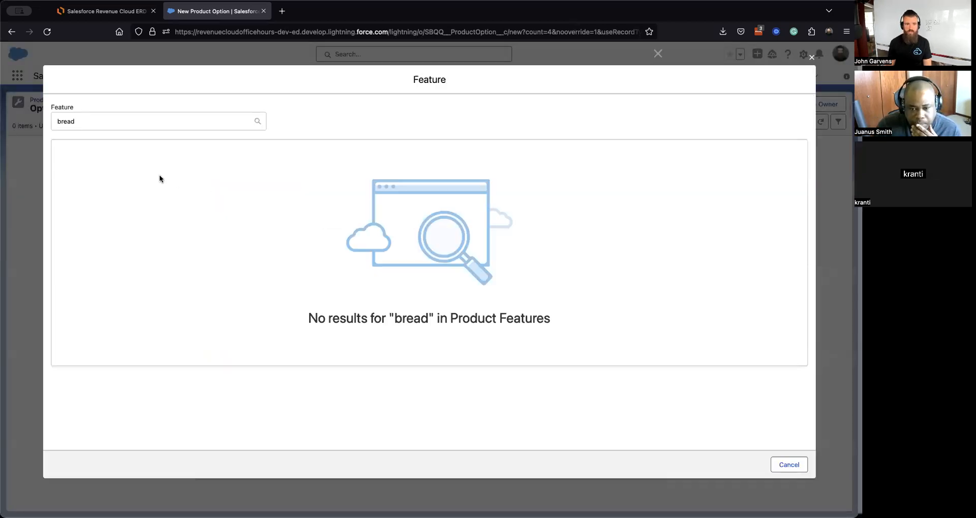
{"action": "left_click", "coordinate": [104, 124]}
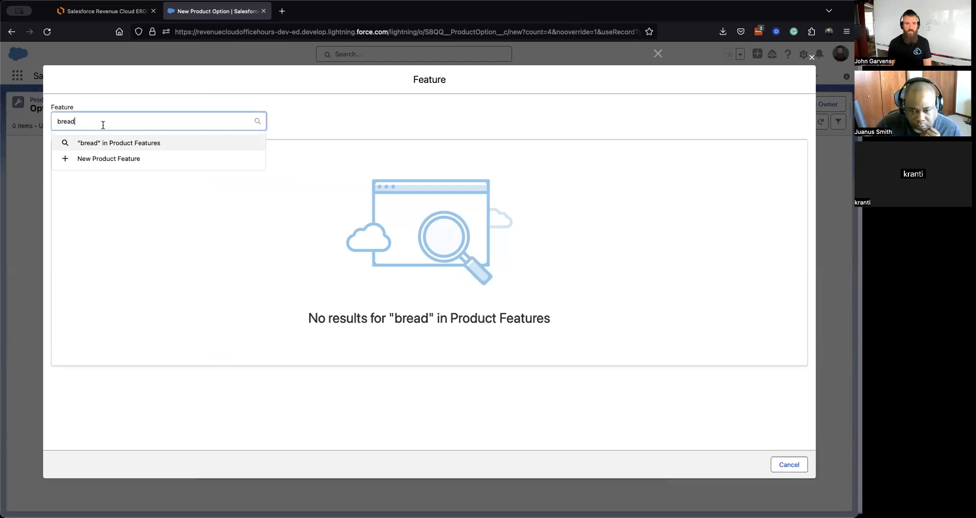
{"action": "key", "text": "BackSpace"}
{"action": "key", "text": "BackSpace"}
{"action": "key", "text": "BackSpace"}
{"action": "key", "text": "BackSpace"}
{"action": "key", "text": "BackSpace"}
{"action": "type", "text": "bread"}
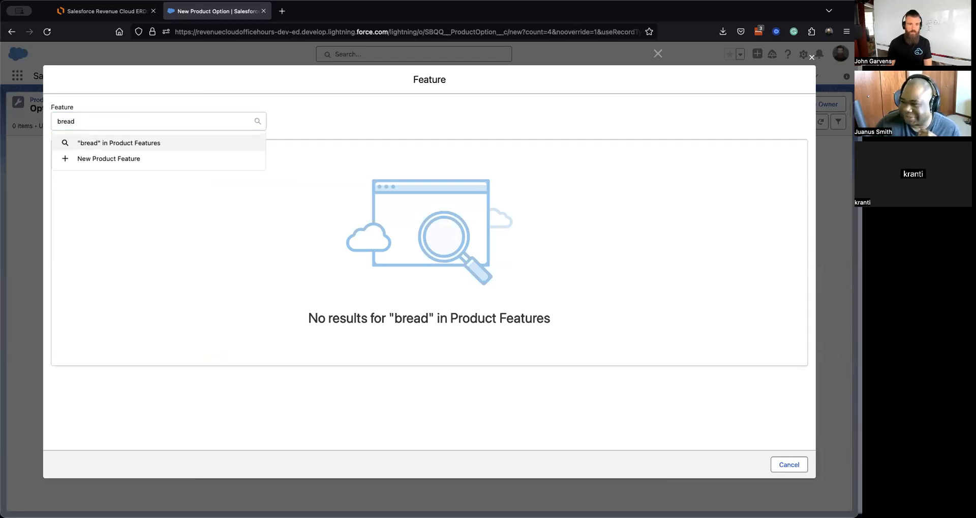
{"action": "left_click", "coordinate": [96, 147]}
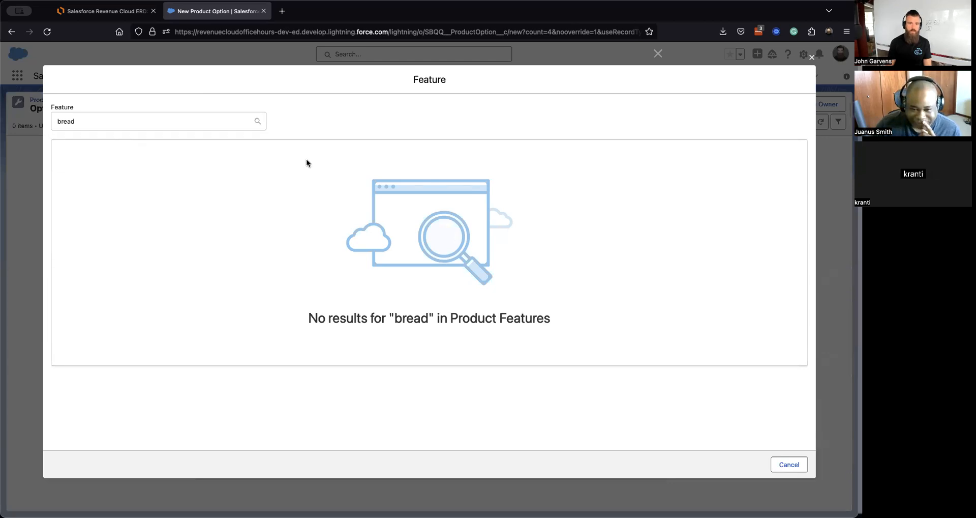
- Retry the product feature lookup with the shorter term "br" and again with "bread"
{"action": "left_click", "coordinate": [113, 117]}
{"action": "key", "text": "BackSpace"}
{"action": "key", "text": "BackSpace"}
{"action": "key", "text": "BackSpace"}
{"action": "key", "text": "BackSpace"}
{"action": "key", "text": "BackSpace"}
{"action": "type", "text": "br"}
{"action": "left_click", "coordinate": [92, 126]}
{"action": "key", "text": "BackSpace"}
{"action": "key", "text": "BackSpace"}
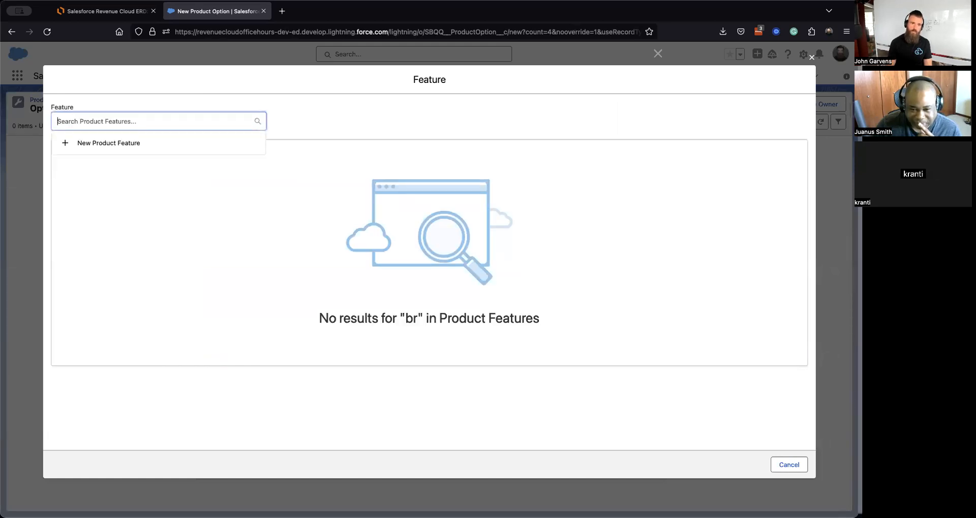
{"action": "type", "text": "bread"}
{"action": "key", "text": "Return"}
- Search the product features for "butter", then close the lookup and discard the new option
{"action": "left_click", "coordinate": [89, 125]}
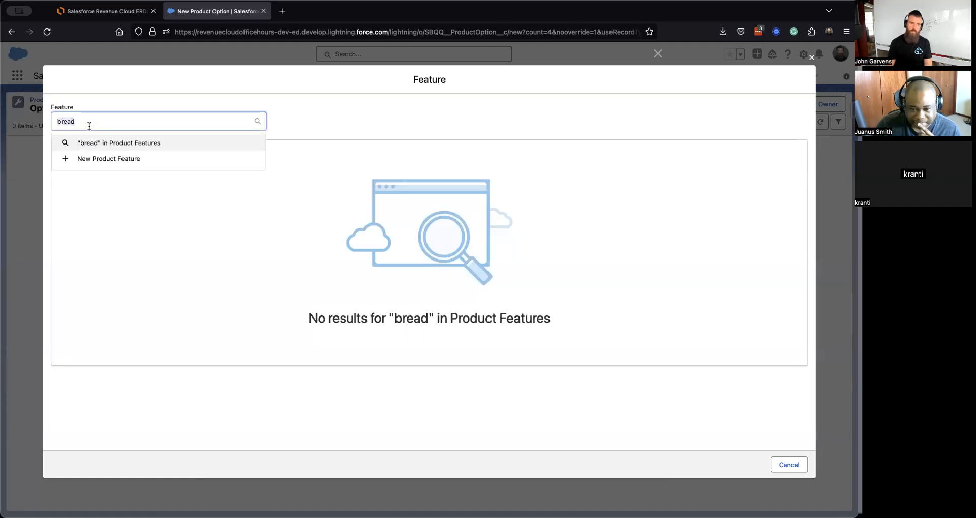
{"action": "key", "text": "ctrl+a"}
{"action": "type", "text": "butter"}
{"action": "key", "text": "Return"}
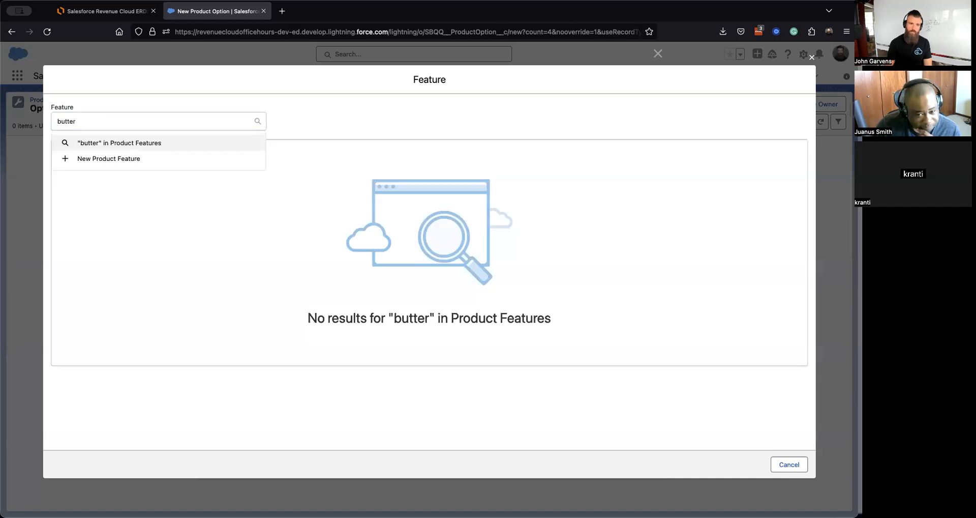
{"action": "left_click", "coordinate": [811, 57]}
{"action": "left_click", "coordinate": [377, 468]}
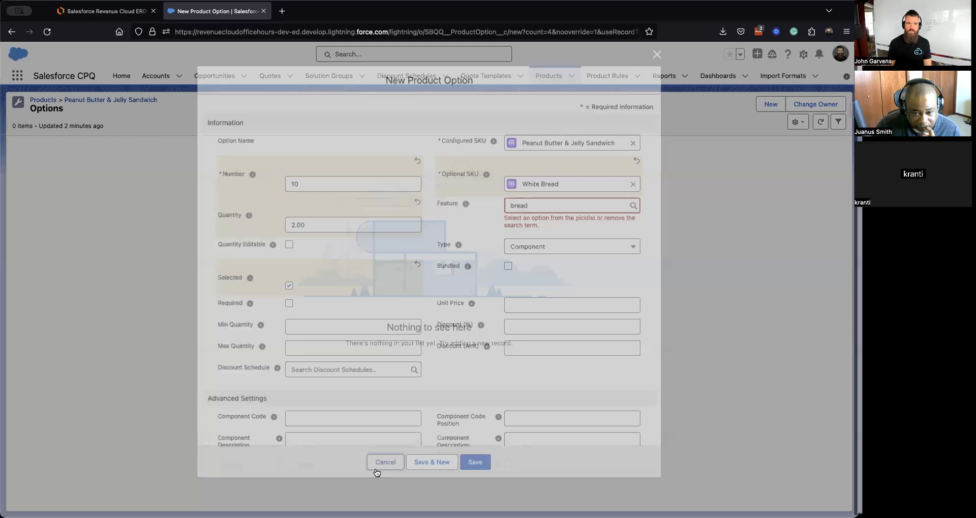
- Check the Bread feature's details from the sandwich product, then return to the product's related lists
{"action": "left_click", "coordinate": [97, 101]}
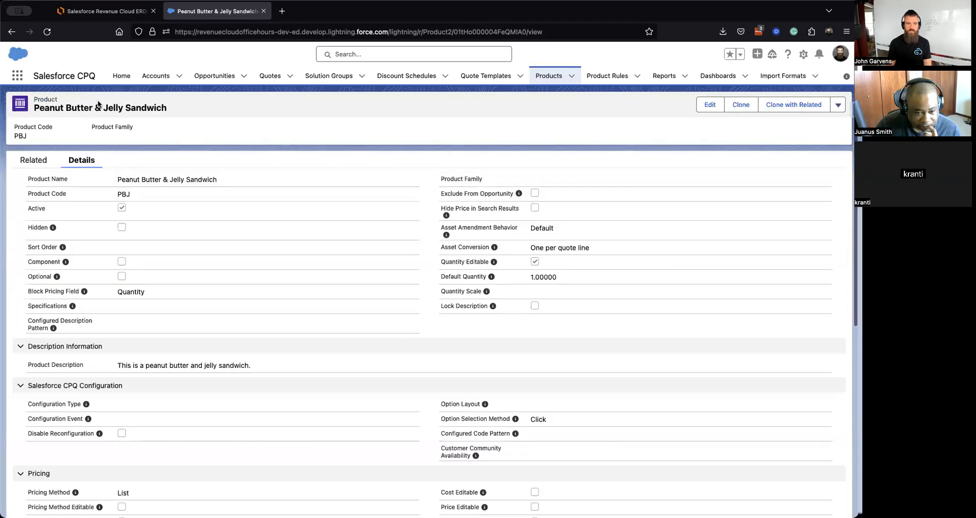
{"action": "left_click", "coordinate": [31, 160]}
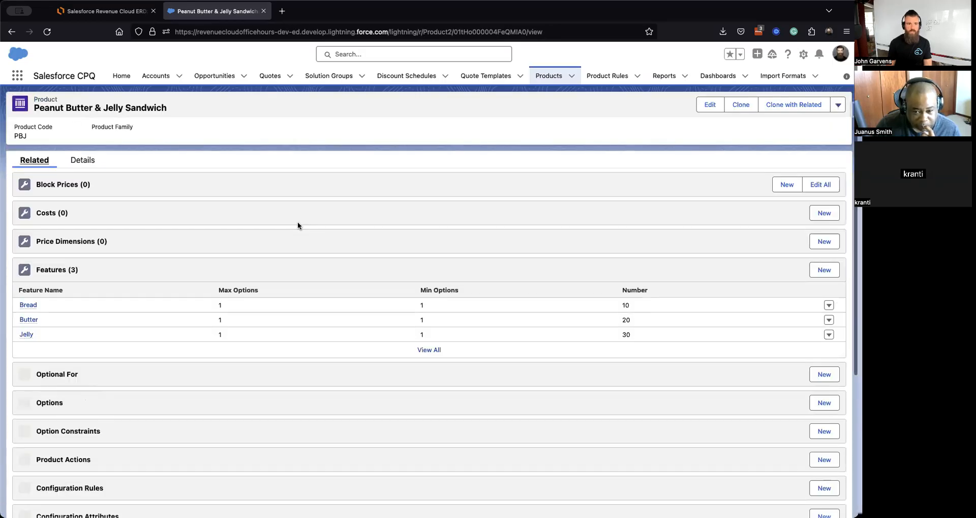
{"action": "left_click", "coordinate": [29, 306]}
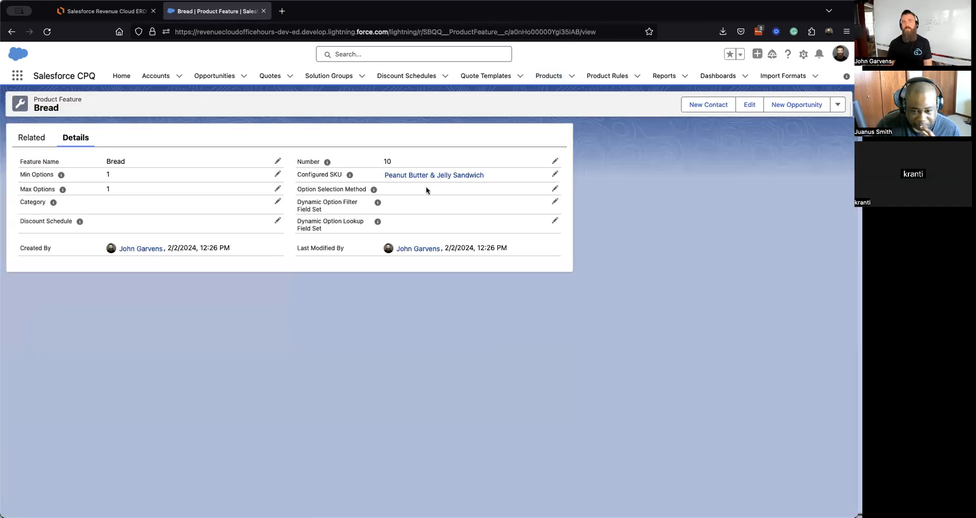
{"action": "left_click", "coordinate": [444, 175]}
{"action": "left_click", "coordinate": [31, 160]}
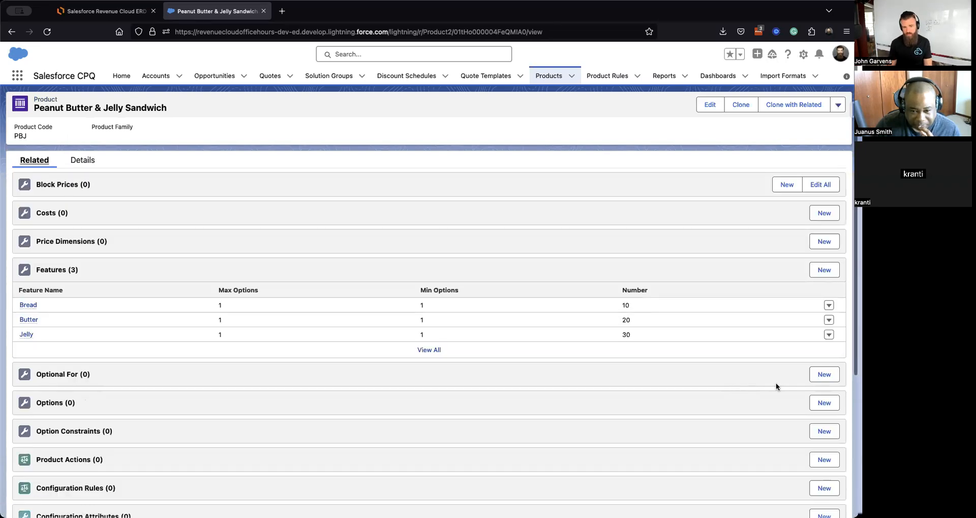
- Start a new product option on the sandwich with number 10, quantity 2 and White Bread as the optional SKU
{"action": "left_click", "coordinate": [821, 403]}
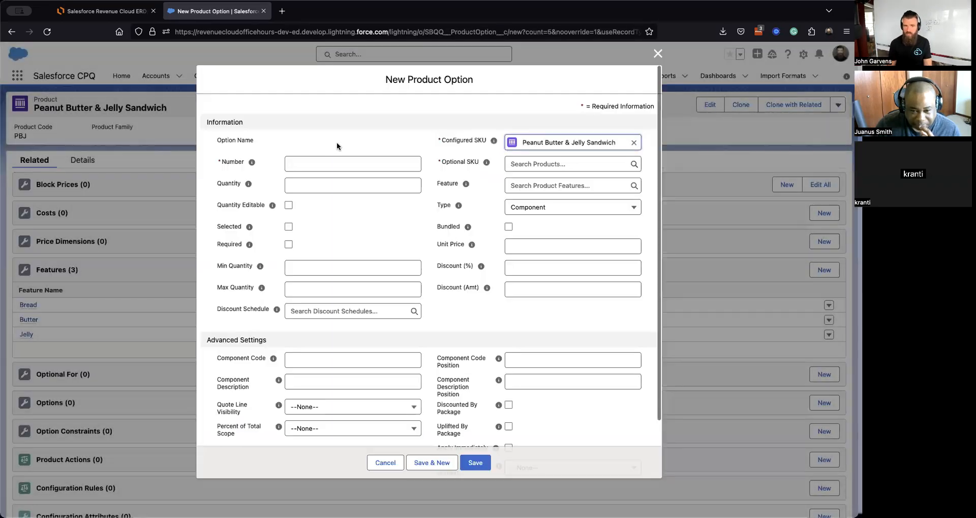
{"action": "left_click", "coordinate": [300, 162]}
{"action": "type", "text": "10"}
{"action": "left_click", "coordinate": [323, 211]}
{"action": "type", "text": "2"}
{"action": "left_click", "coordinate": [541, 165]}
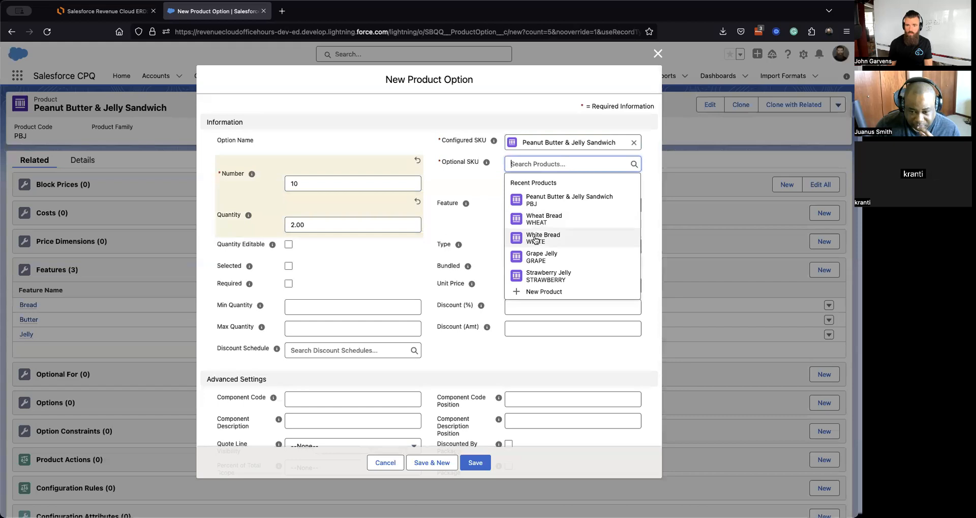
{"action": "left_click", "coordinate": [544, 237]}
- Try to assign the Bread feature to the option by searching for "bread" and "Bread", then close the lookup and check the Feature field's help
{"action": "left_click", "coordinate": [553, 207]}
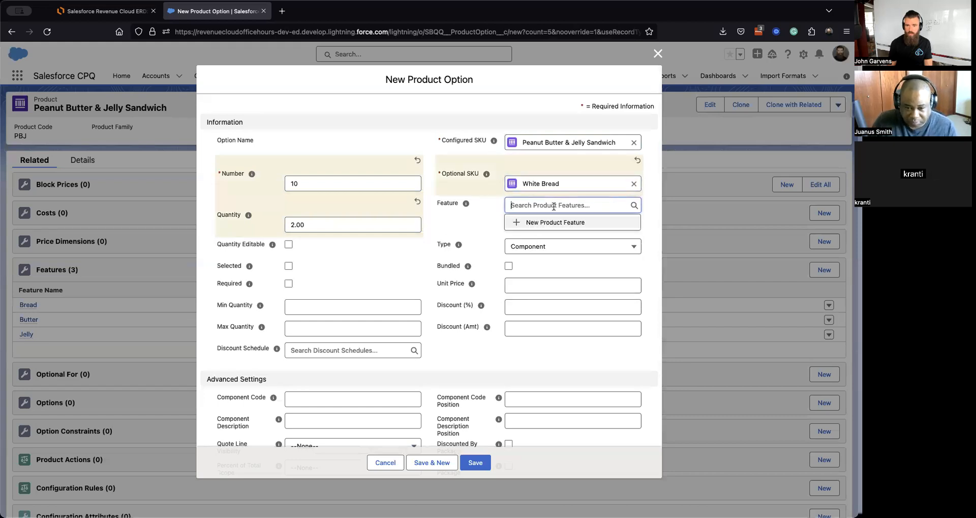
{"action": "type", "text": "bread"}
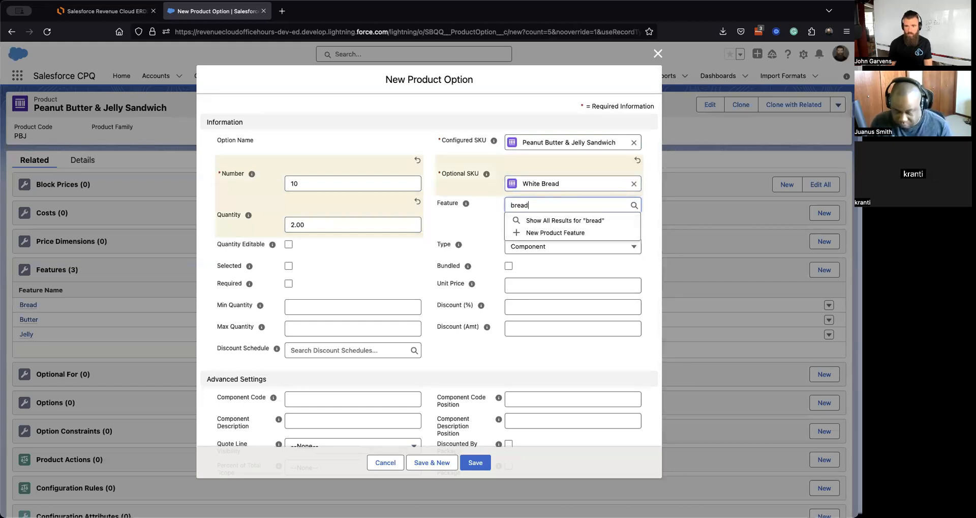
{"action": "left_click", "coordinate": [542, 220]}
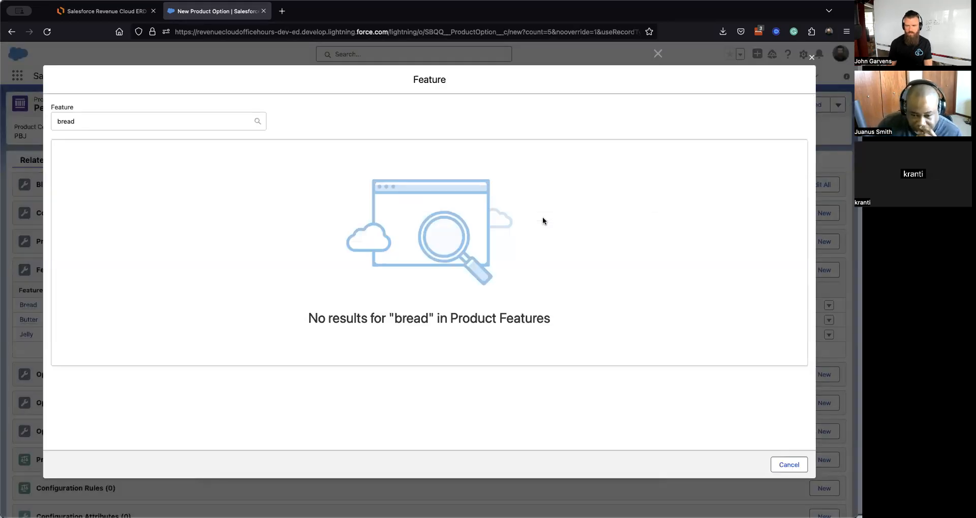
{"action": "left_click", "coordinate": [112, 119]}
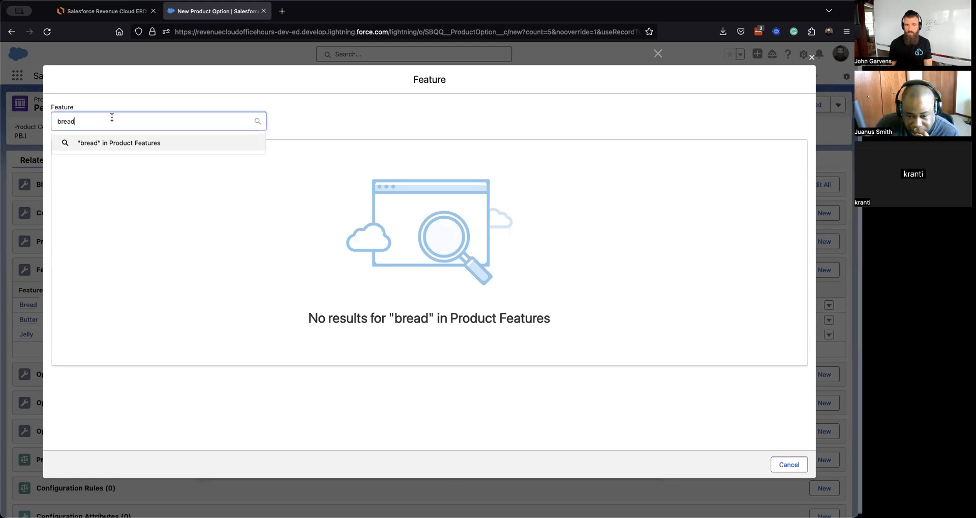
{"action": "key", "text": "BackSpace"}
{"action": "type", "text": "B"}
{"action": "key", "text": "Return"}
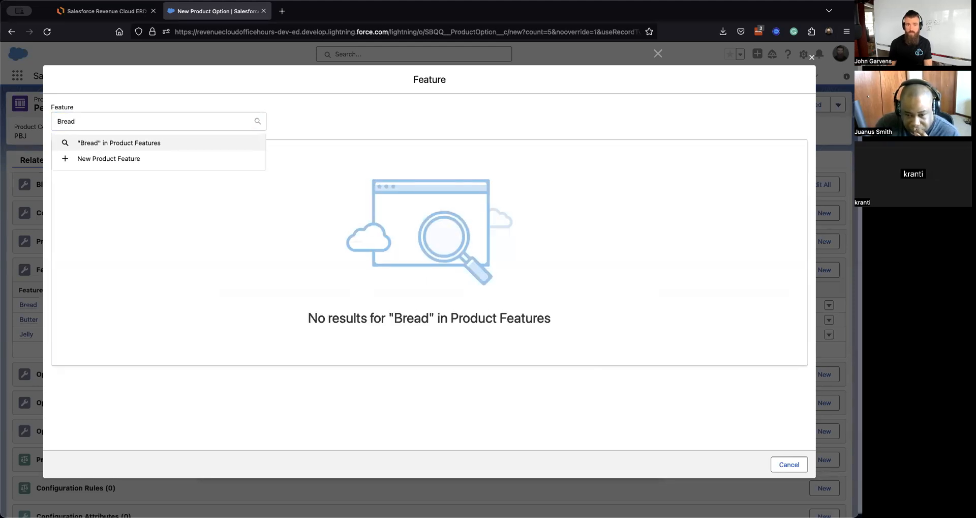
{"action": "left_click", "coordinate": [122, 144]}
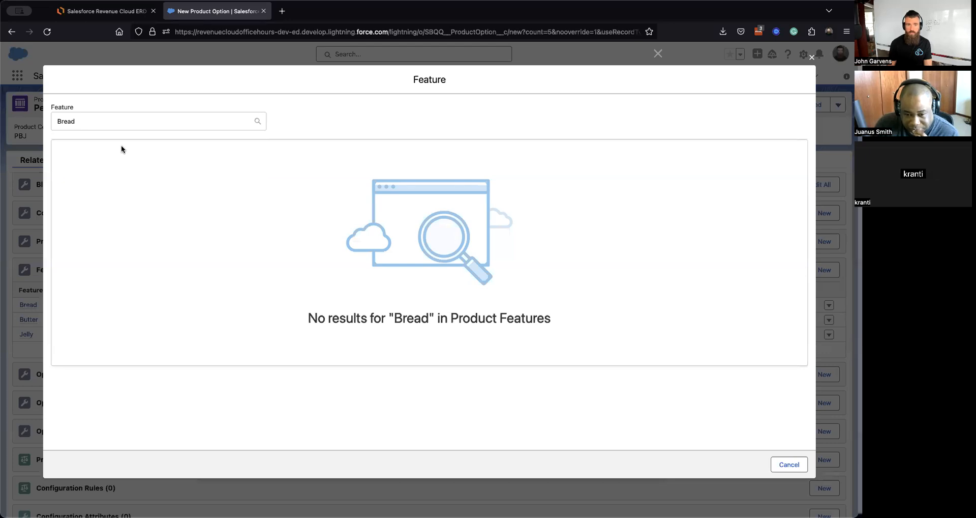
{"action": "left_click", "coordinate": [812, 57]}
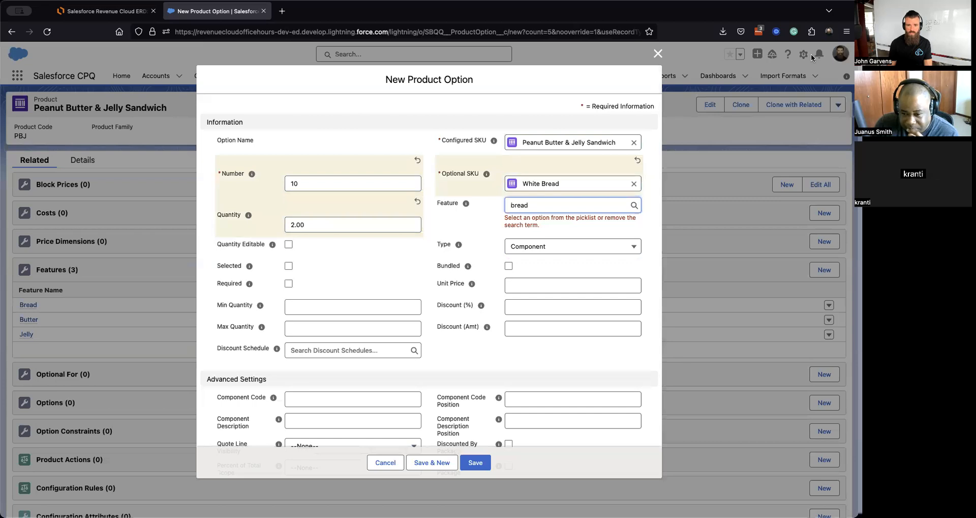
{"action": "left_click", "coordinate": [466, 204]}
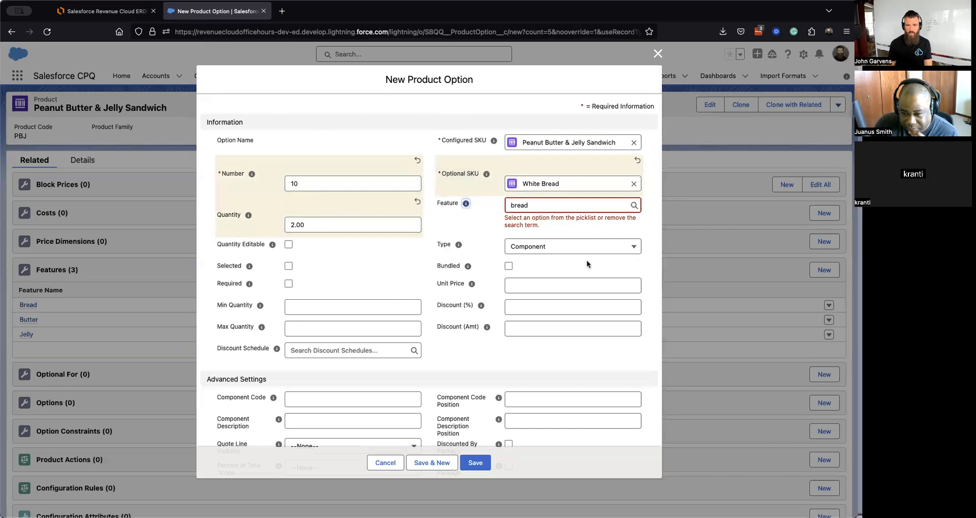
- Create a new product feature named Bread from the option's Feature field, with number 10 and 1 for both minimum and maximum options
{"action": "left_click", "coordinate": [618, 204]}
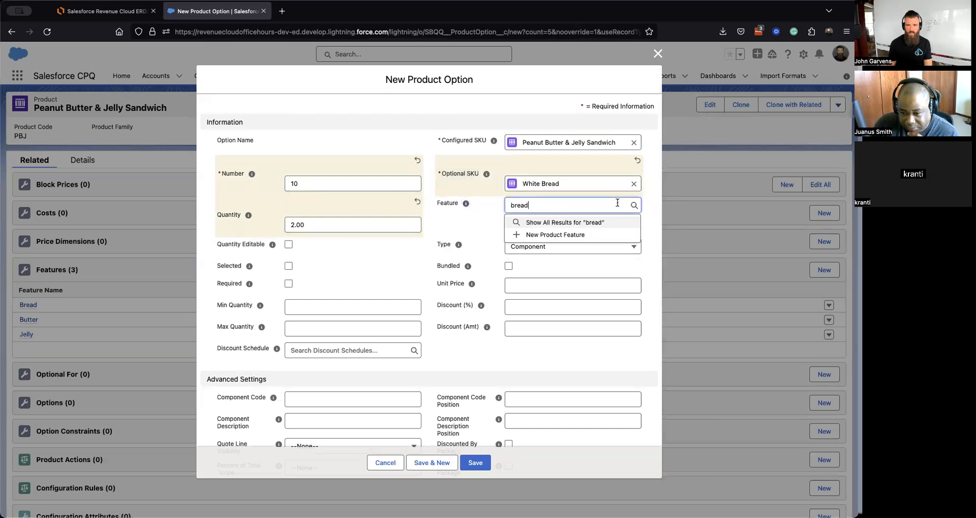
{"action": "left_click", "coordinate": [591, 232]}
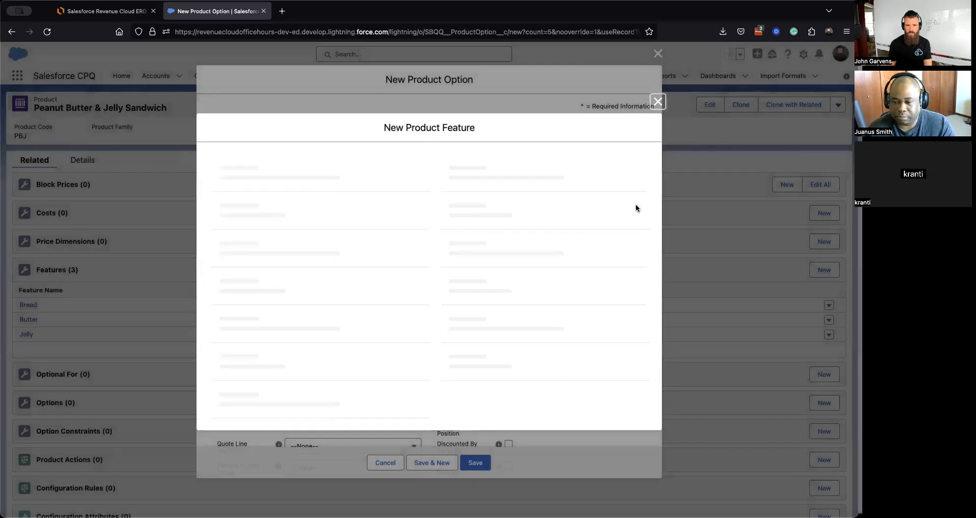
{"action": "type", "text": "Bread"}
{"action": "left_click", "coordinate": [570, 214]}
{"action": "type", "text": "10"}
{"action": "left_click", "coordinate": [351, 273]}
{"action": "type", "text": "1"}
{"action": "left_click", "coordinate": [652, 382]}
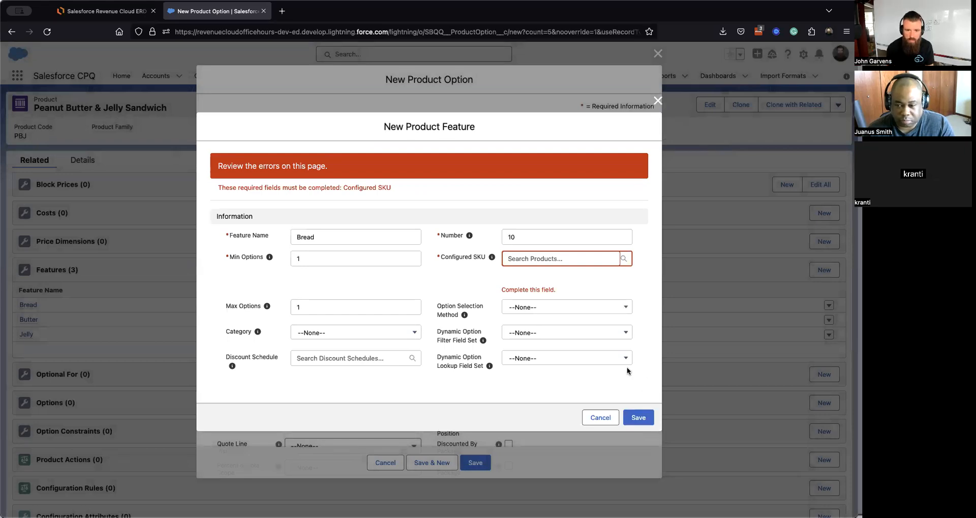
- Set Peanut Butter & Jelly Sandwich as the new feature's configured SKU, then save the feature and the White Bread option
{"action": "left_click", "coordinate": [552, 257]}
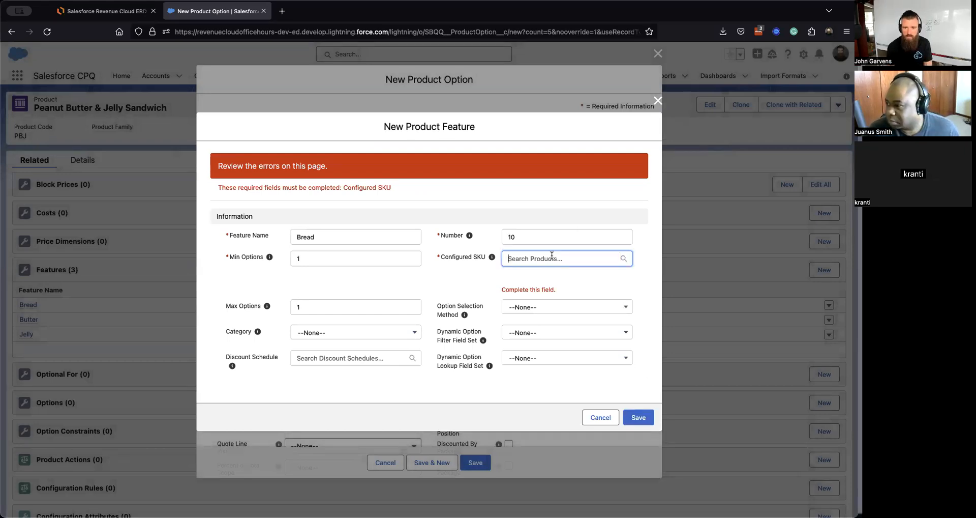
{"action": "left_click", "coordinate": [551, 273]}
{"action": "left_click", "coordinate": [627, 420]}
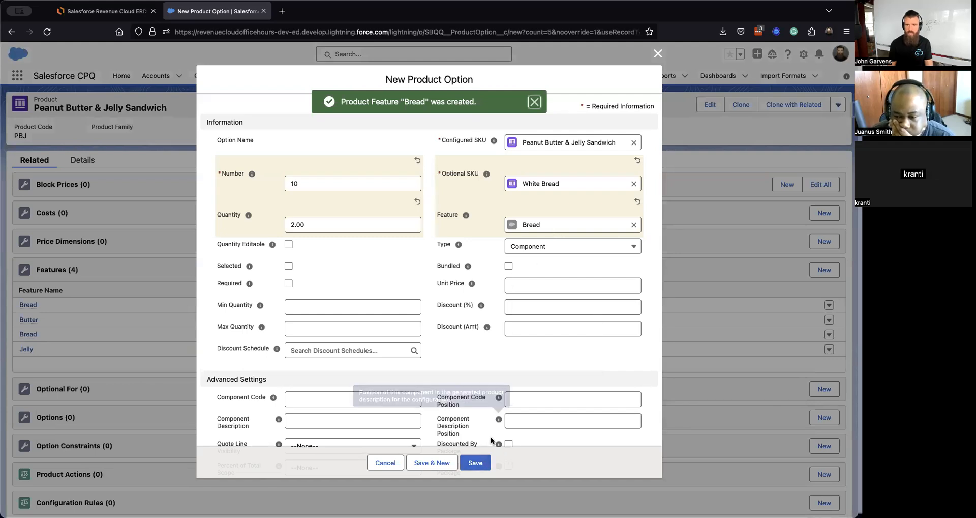
{"action": "left_click", "coordinate": [477, 462]}
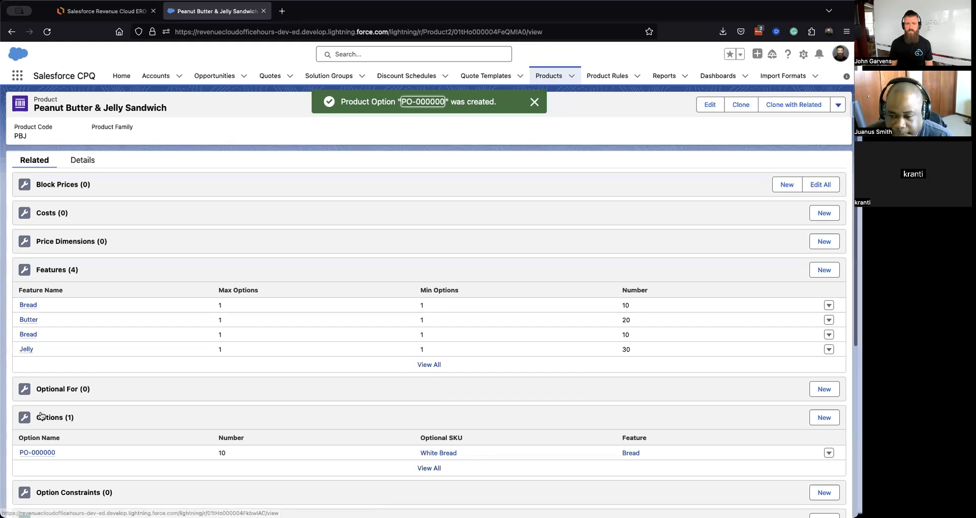
- Review the sandwich's full list of features, then return to the product record
{"action": "left_click", "coordinate": [435, 365]}
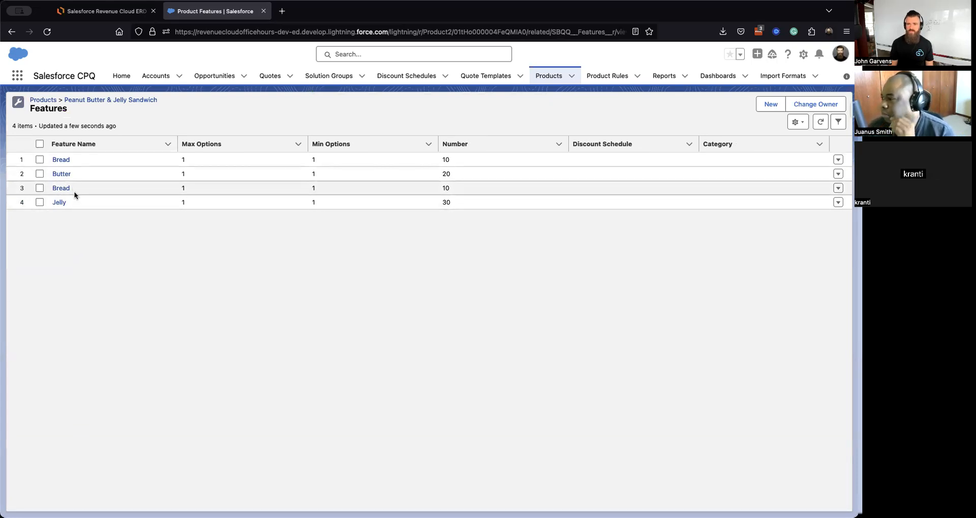
{"action": "scroll", "coordinate": [74, 194], "scroll_direction": "left", "scroll_amount": 5}
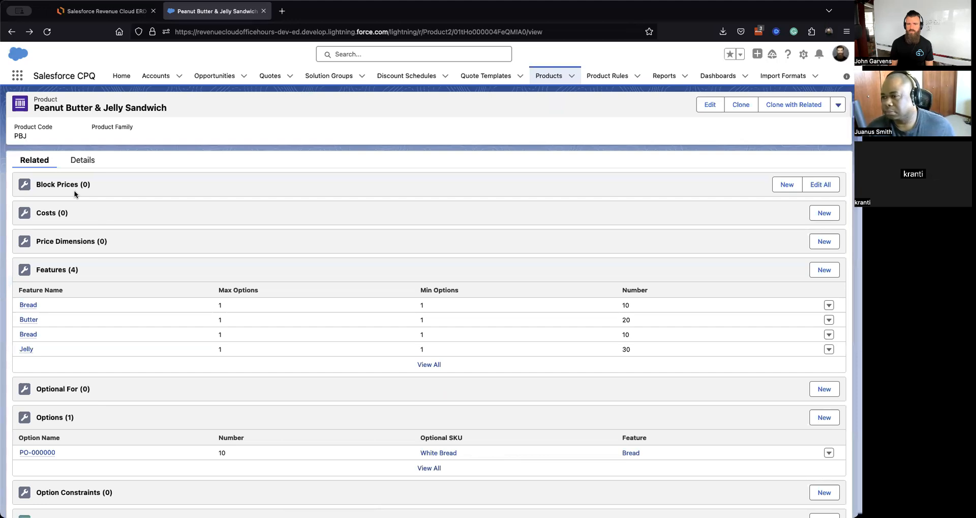
- Search the product features for "bread", "butter" and "jelly" from a new product option, then discard the option
{"action": "left_click", "coordinate": [819, 417]}
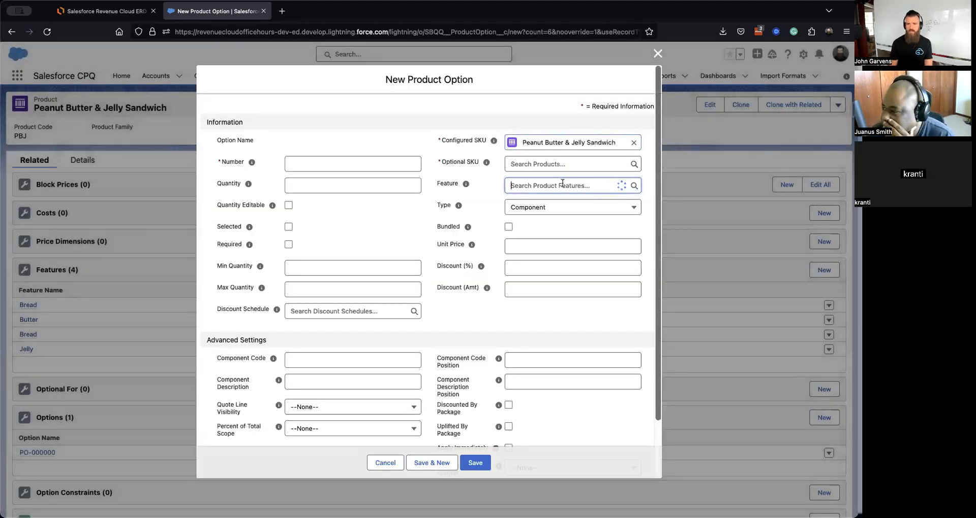
{"action": "left_click", "coordinate": [562, 185]}
{"action": "type", "text": "bread"}
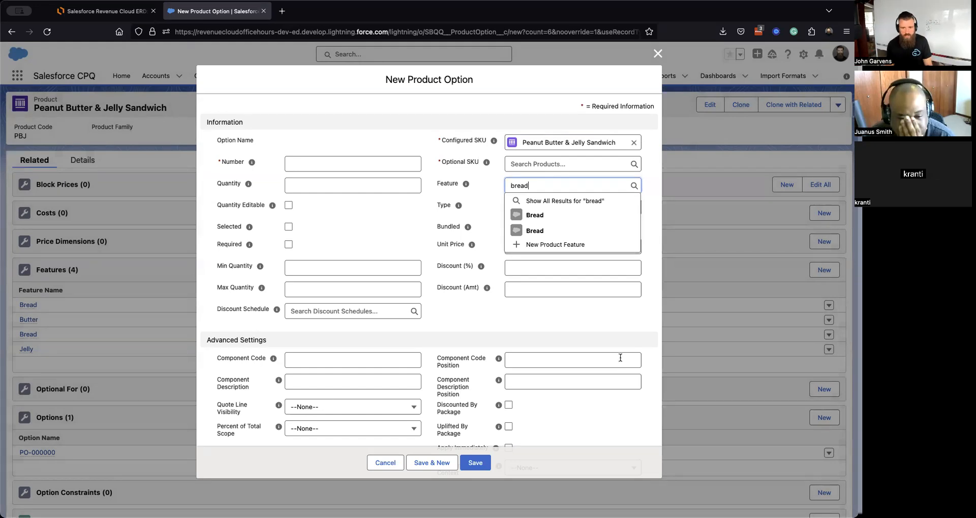
{"action": "key", "text": "BackSpace"}
{"action": "key", "text": "BackSpace"}
{"action": "key", "text": "BackSpace"}
{"action": "key", "text": "BackSpace"}
{"action": "key", "text": "BackSpace"}
{"action": "type", "text": "butter"}
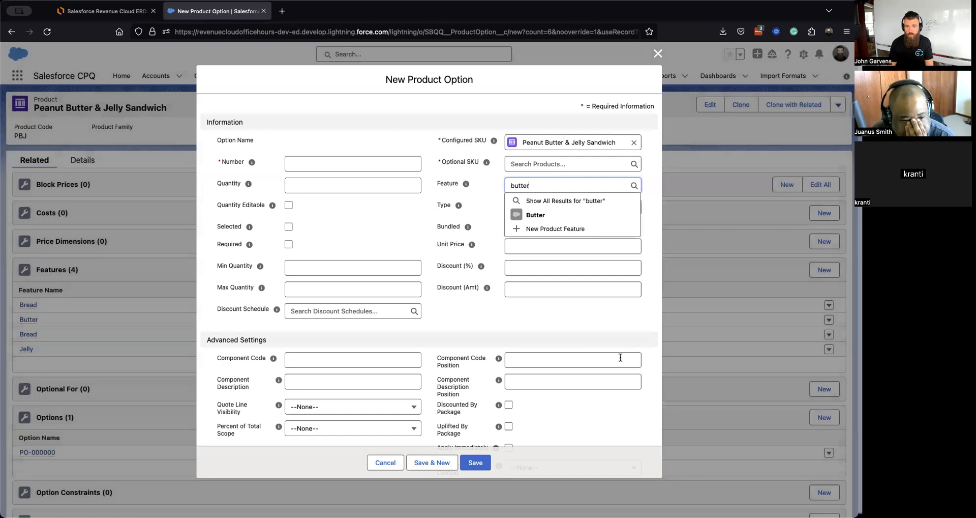
{"action": "key", "text": "BackSpace"}
{"action": "key", "text": "BackSpace"}
{"action": "key", "text": "BackSpace"}
{"action": "key", "text": "BackSpace"}
{"action": "key", "text": "BackSpace"}
{"action": "key", "text": "BackSpace"}
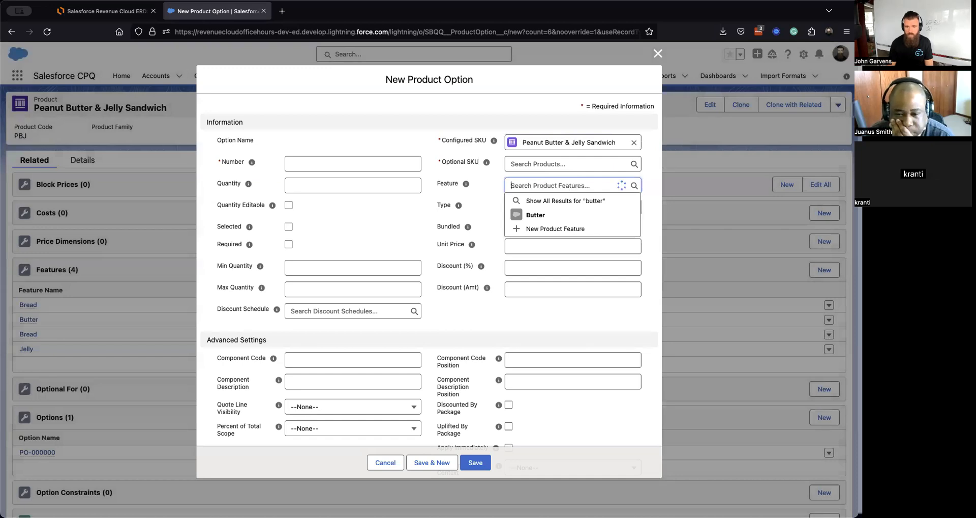
{"action": "type", "text": "jelly"}
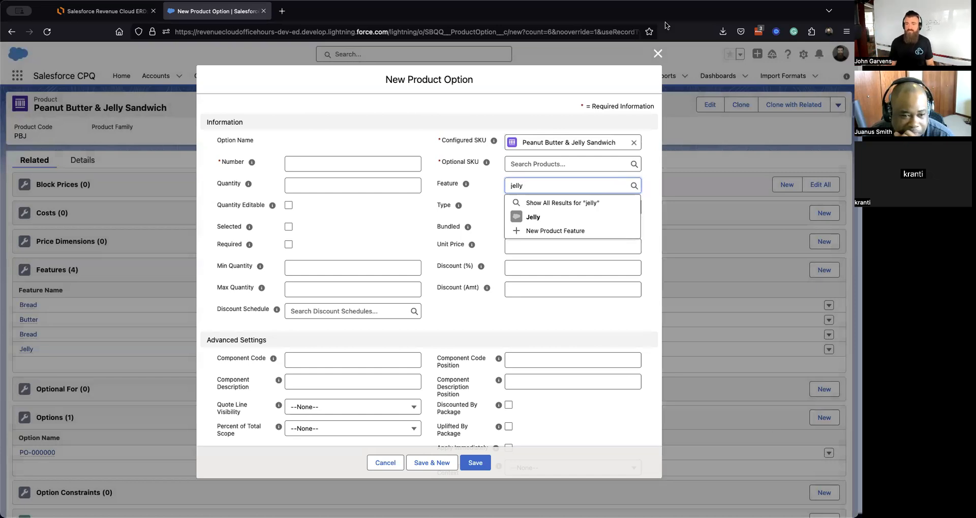
{"action": "left_click", "coordinate": [656, 51]}
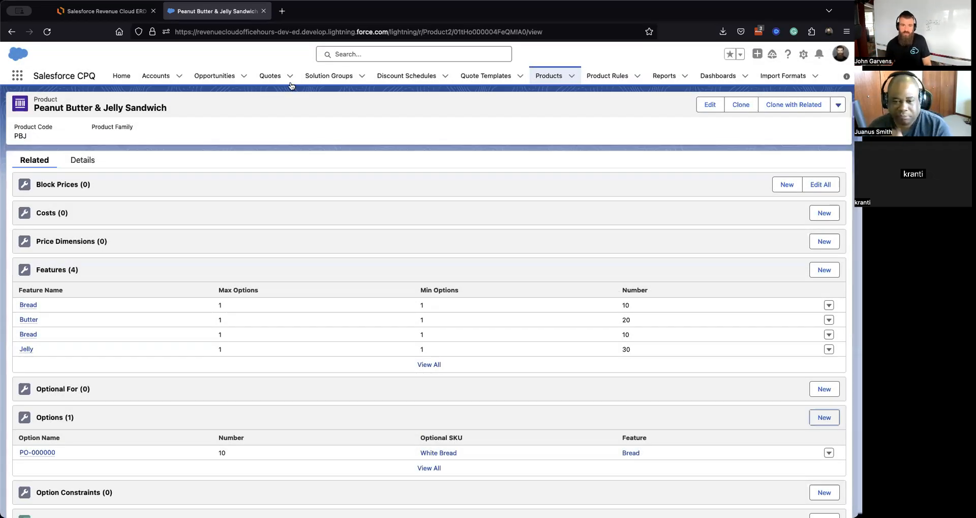
- Open the recently viewed draft quote and start editing its quote lines
{"action": "left_click", "coordinate": [259, 67]}
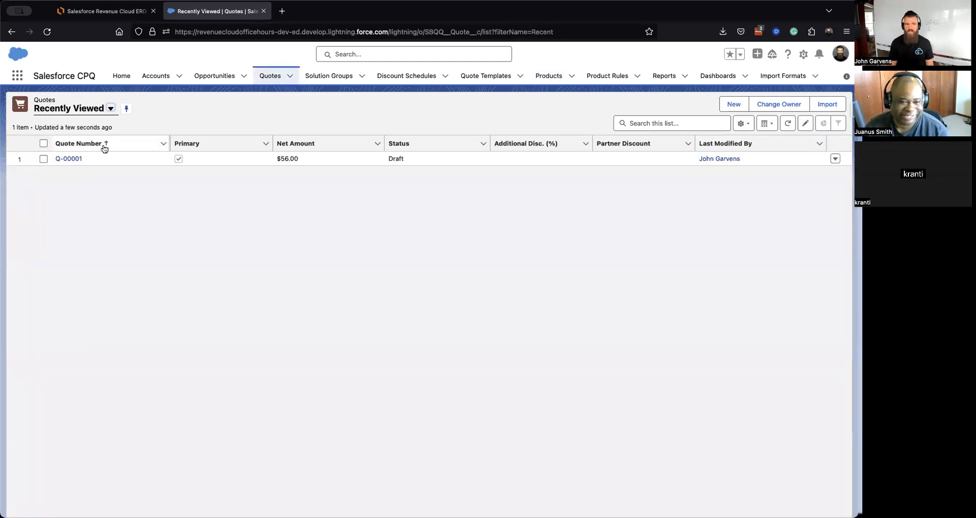
{"action": "left_click", "coordinate": [65, 158]}
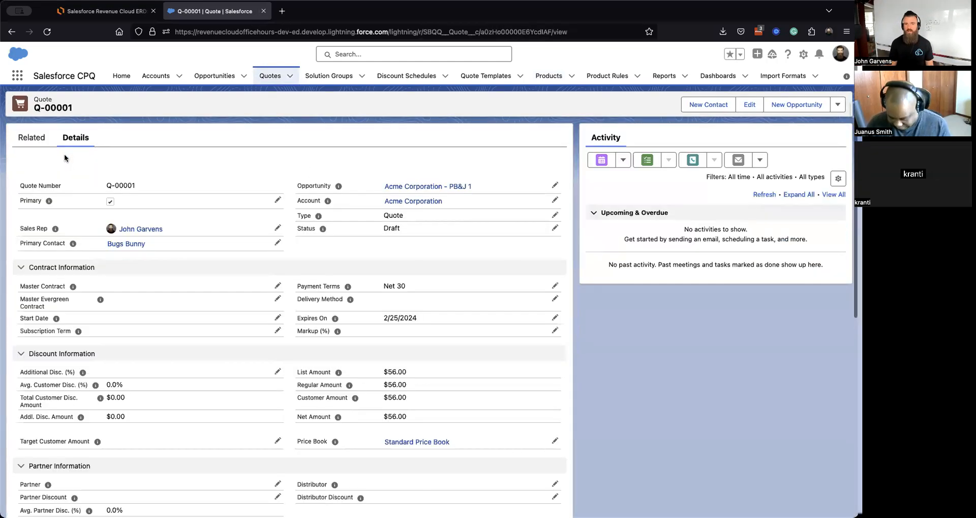
{"action": "left_click", "coordinate": [837, 105]}
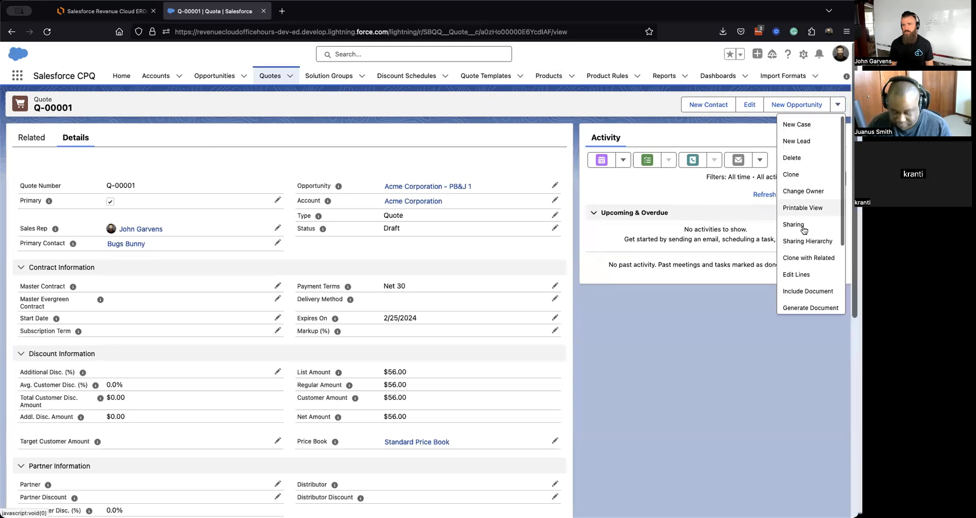
{"action": "left_click", "coordinate": [794, 274]}
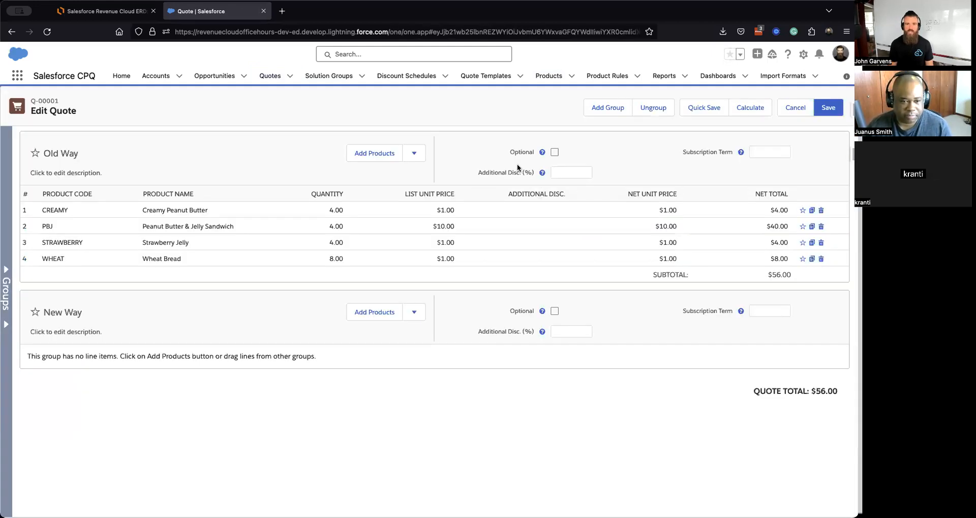
- Add the Peanut Butter & Jelly Sandwich to the quote's New Way group
{"action": "left_click", "coordinate": [371, 315]}
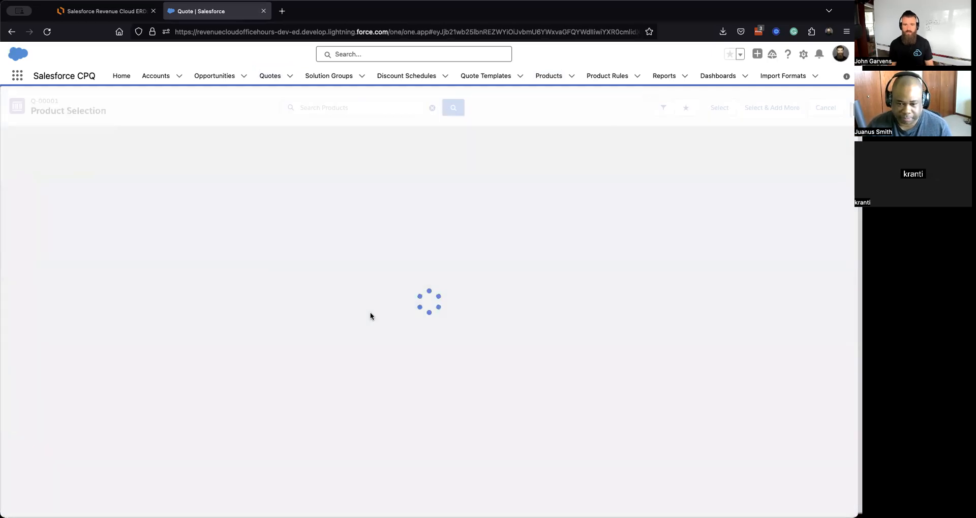
{"action": "left_click", "coordinate": [7, 196]}
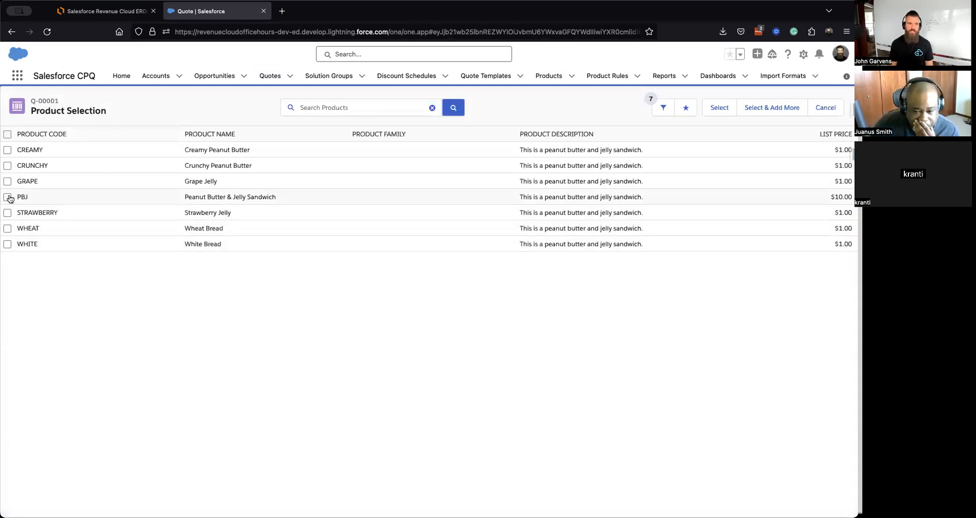
{"action": "left_click", "coordinate": [715, 106]}
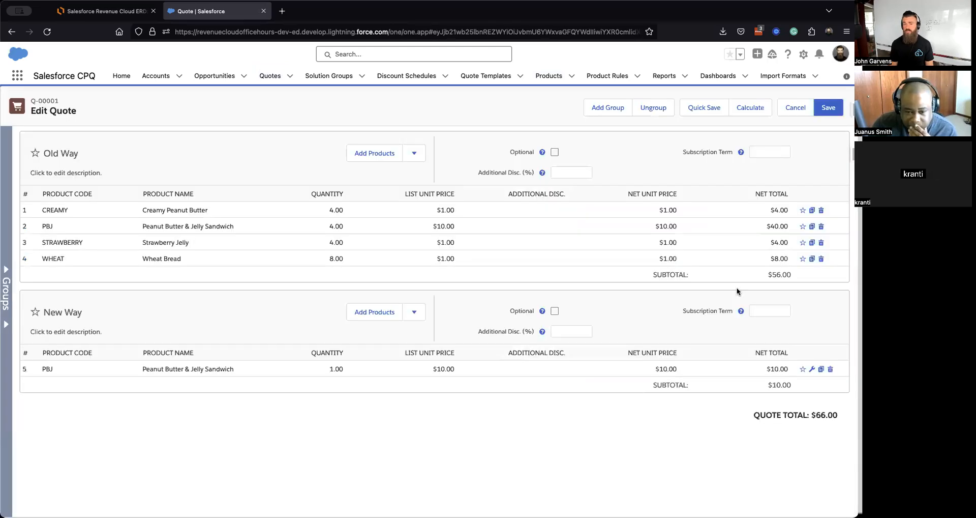
- Try to configure the New Way sandwich line with White Bread as its Bread option and save the configuration
{"action": "left_click", "coordinate": [811, 368]}
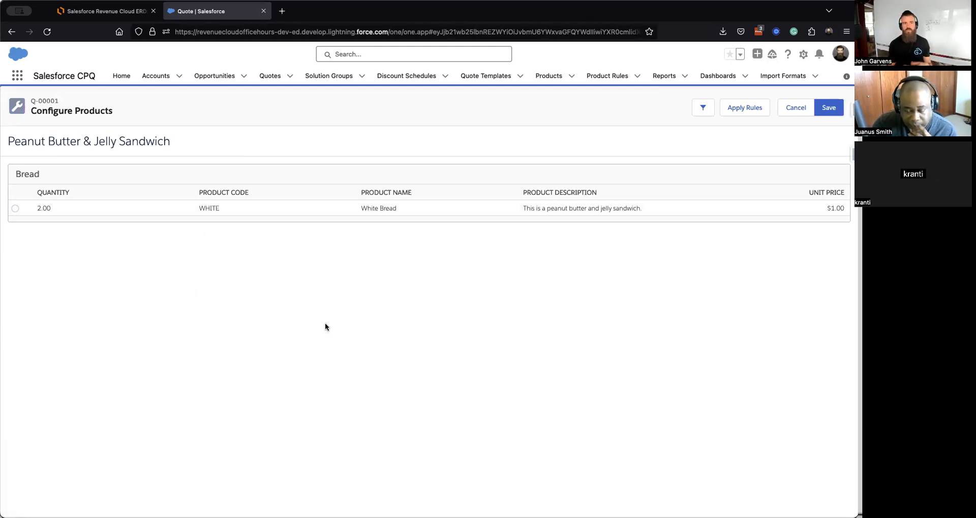
{"action": "left_click", "coordinate": [16, 208]}
{"action": "left_click", "coordinate": [835, 111]}
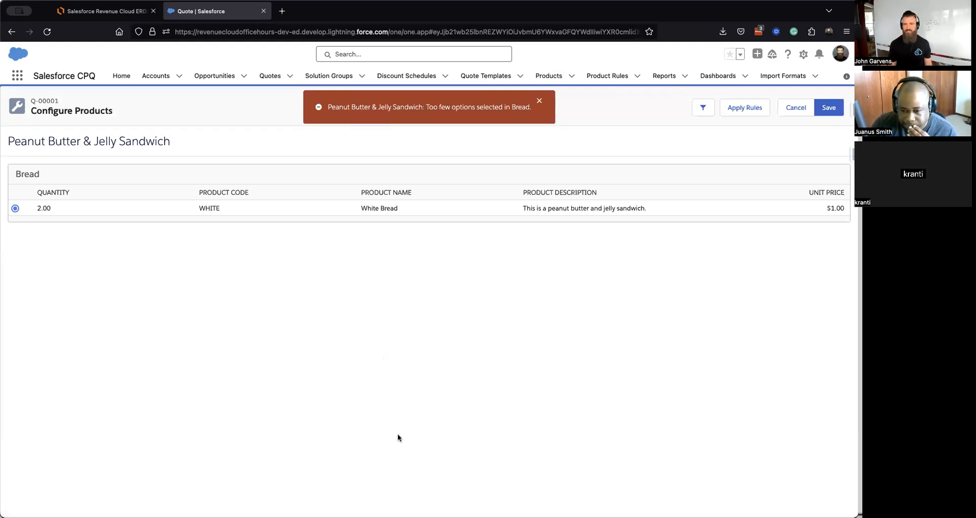
- Cancel the bundle configuration and delete the sandwich line from the New Way group
{"action": "left_click", "coordinate": [785, 113]}
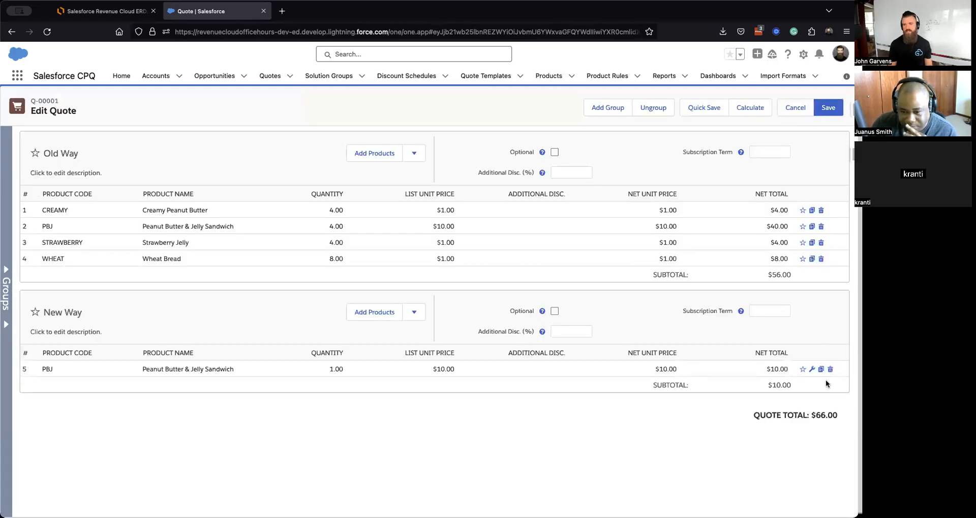
{"action": "left_click", "coordinate": [830, 369]}
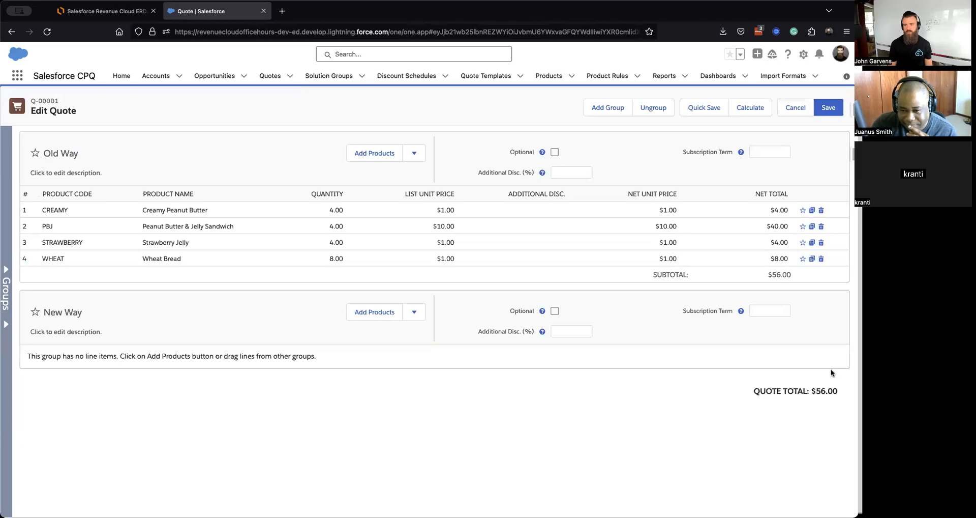